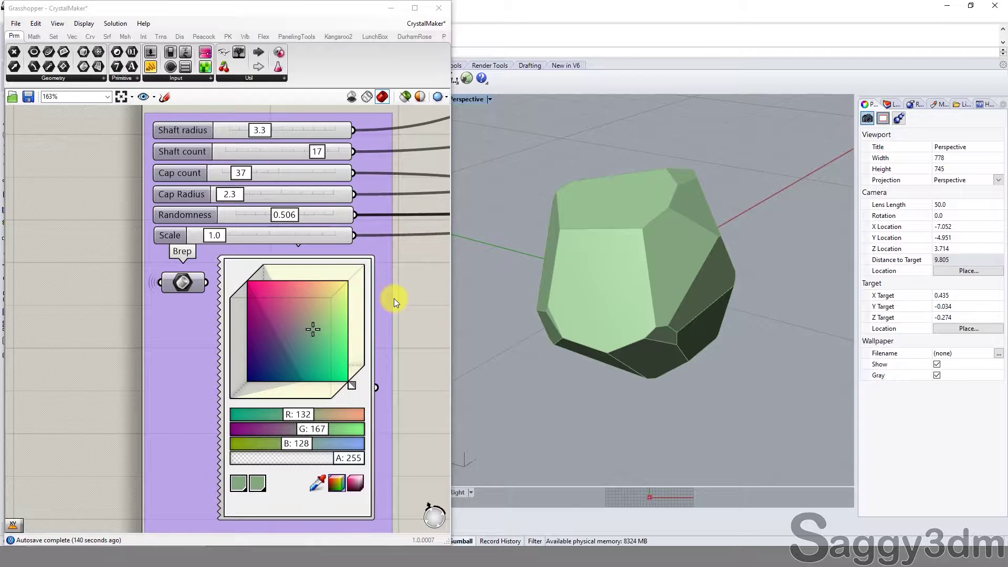
# Step: Recolour the gem's Custom Preview swatch to mint green (R 78, G 175, B 128)
pyautogui.click(71, 215)
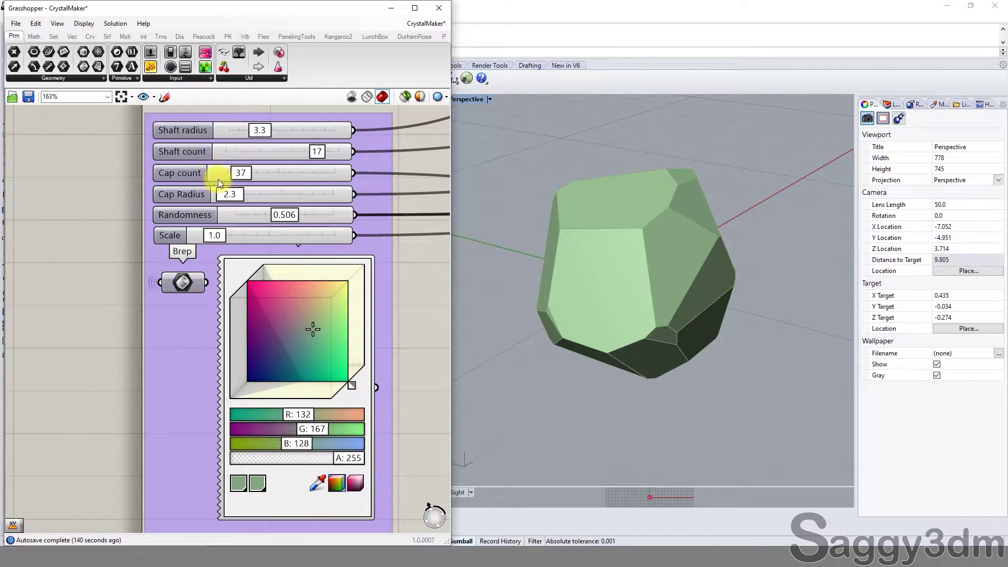
pyautogui.moveTo(640, 214)
pyautogui.mouseDown(button='right')
pyautogui.moveTo(627, 345)
pyautogui.moveTo(826, 162)
pyautogui.moveTo(596, 198)
pyautogui.moveTo(823, 243)
pyautogui.mouseUp(button='right')
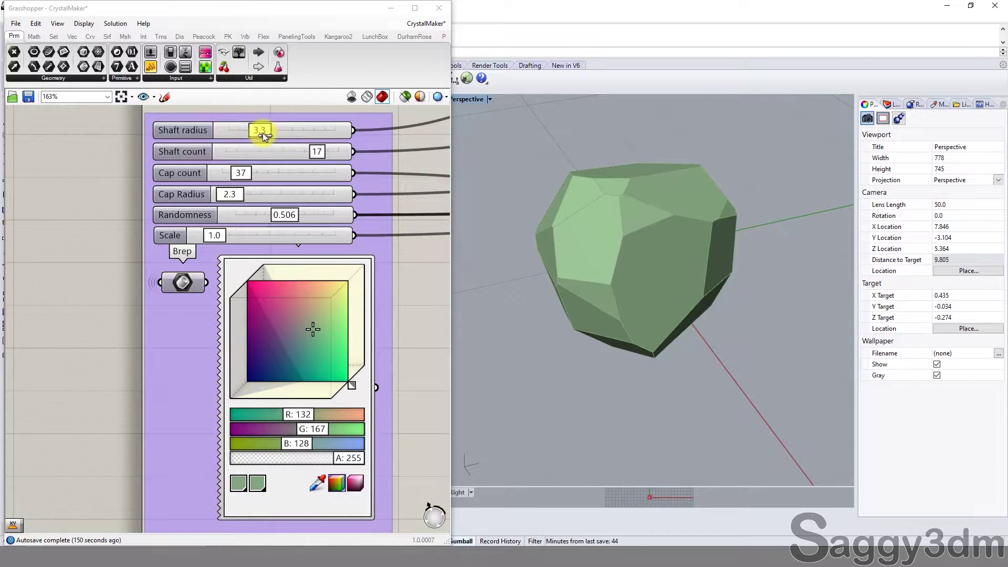
pyautogui.moveTo(305, 322)
pyautogui.mouseDown()
pyautogui.moveTo(335, 316)
pyautogui.moveTo(291, 327)
pyautogui.moveTo(330, 335)
pyautogui.moveTo(324, 316)
pyautogui.moveTo(304, 319)
pyautogui.moveTo(300, 339)
pyautogui.moveTo(316, 350)
pyautogui.mouseUp()
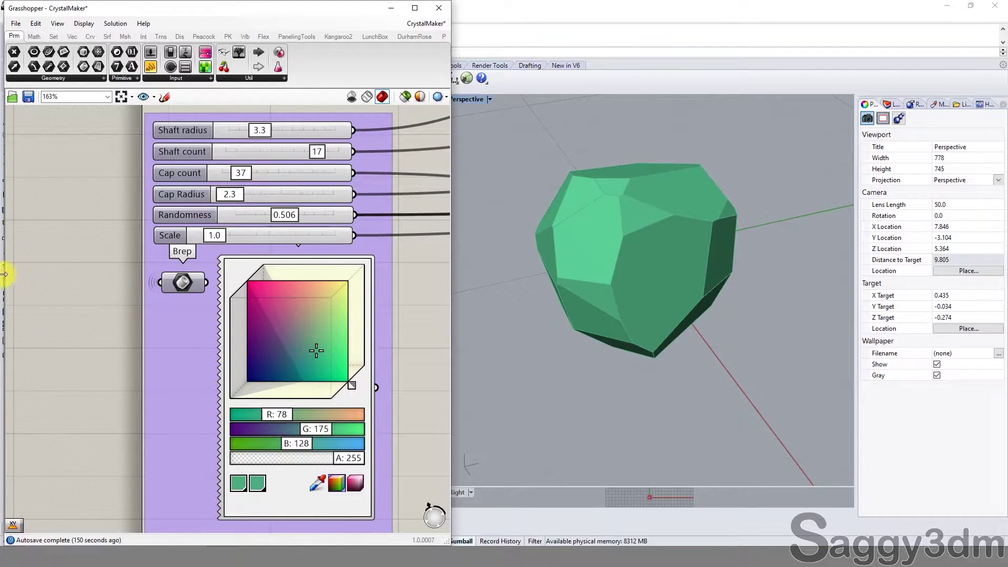
pyautogui.click(183, 283)
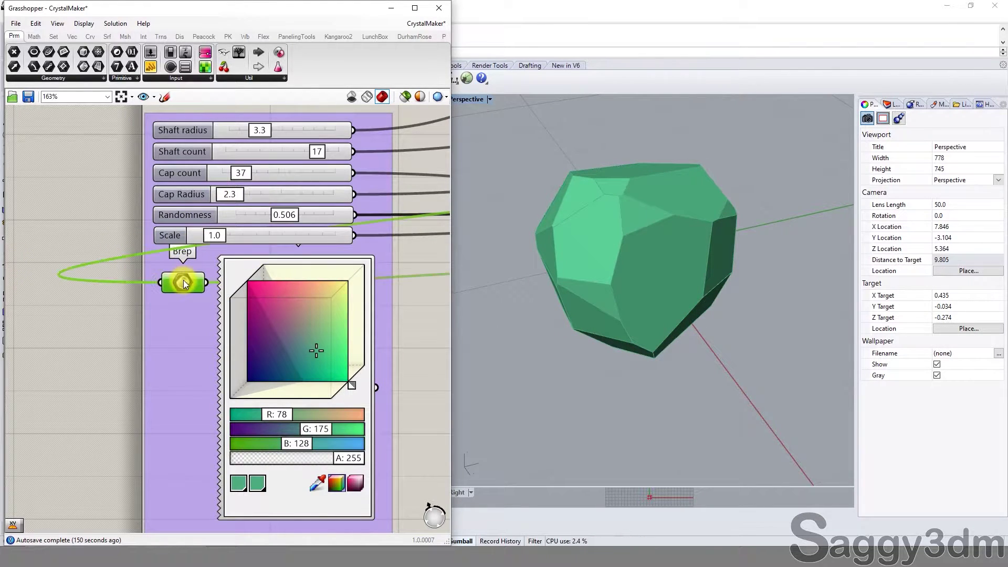
pyautogui.click(81, 339)
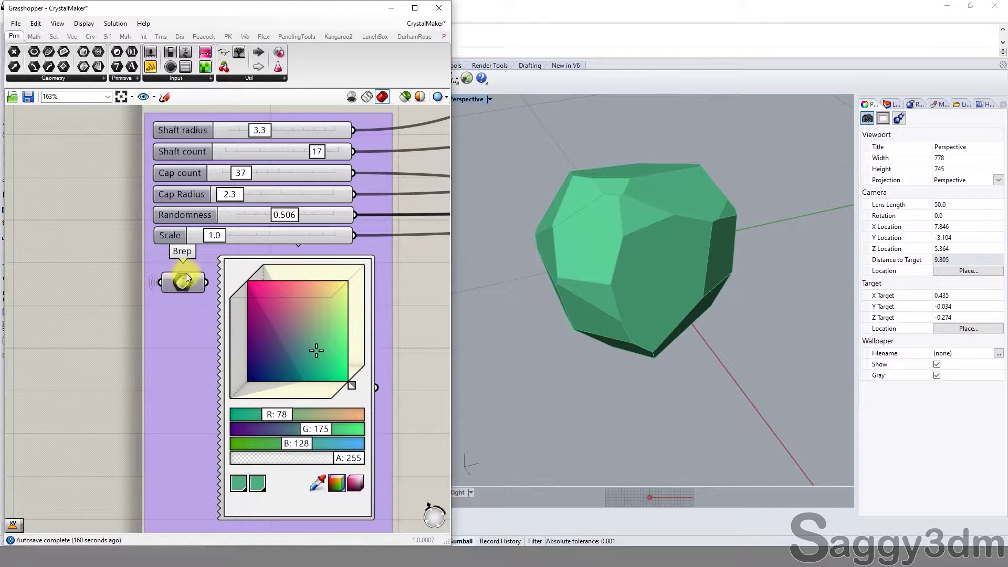
pyautogui.scroll(-3, 108, 272)
pyautogui.scroll(-2, 264, 225)
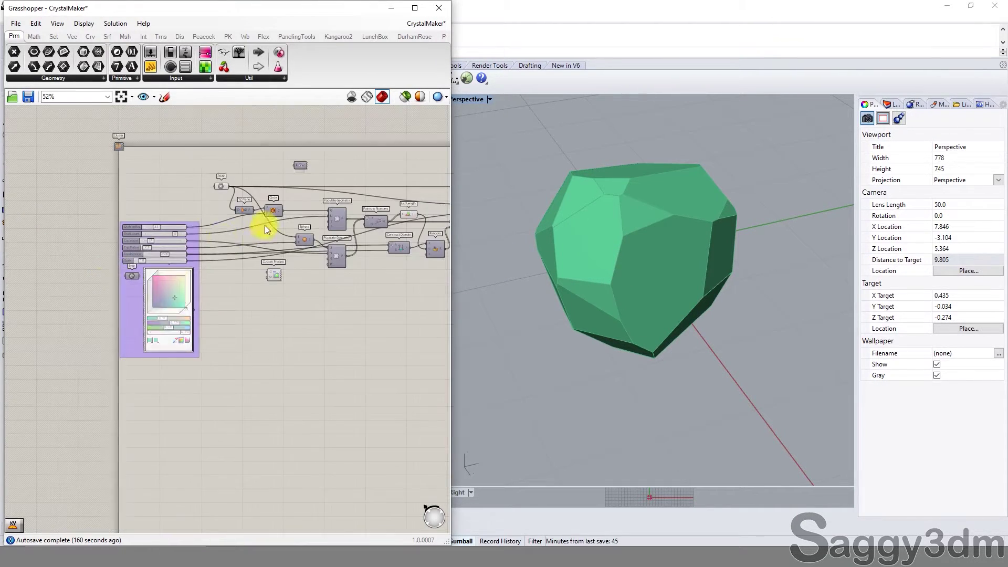
pyautogui.scroll(3, 207, 184)
pyautogui.scroll(2, 243, 263)
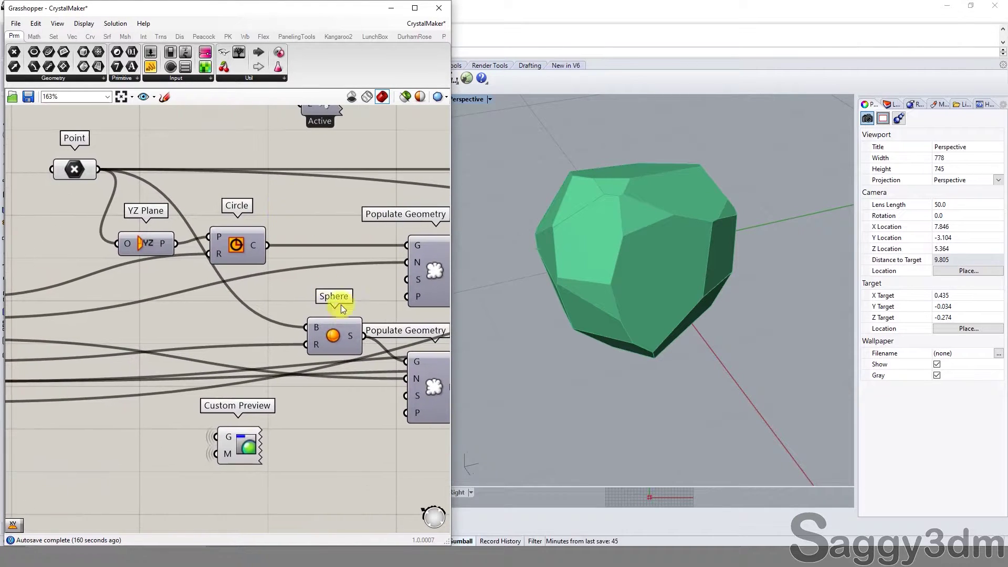
pyautogui.scroll(-2, 341, 304)
pyautogui.moveTo(276, 336); pyautogui.dragTo(153, 315, button='right')
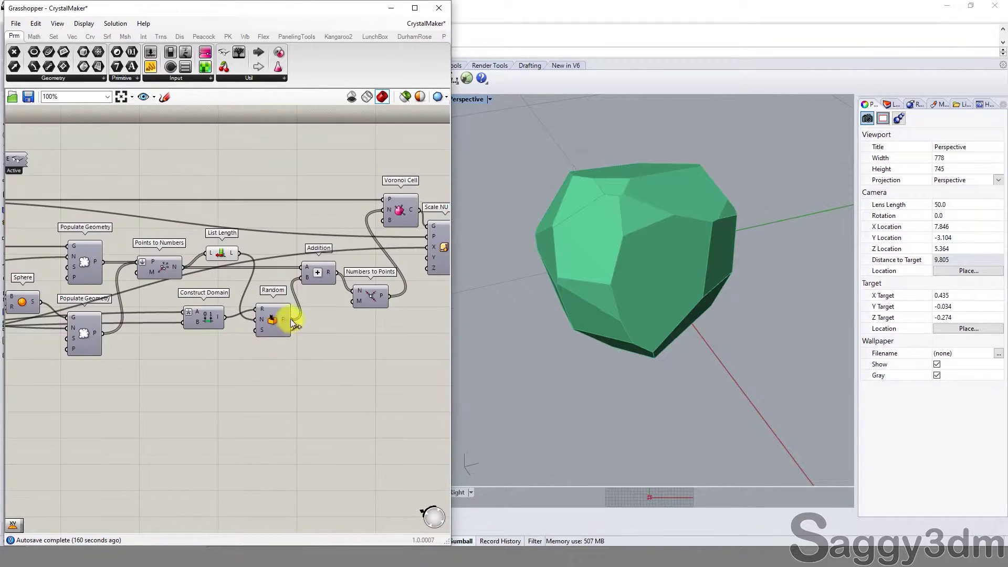
pyautogui.moveTo(231, 319); pyautogui.dragTo(280, 324, button='right')
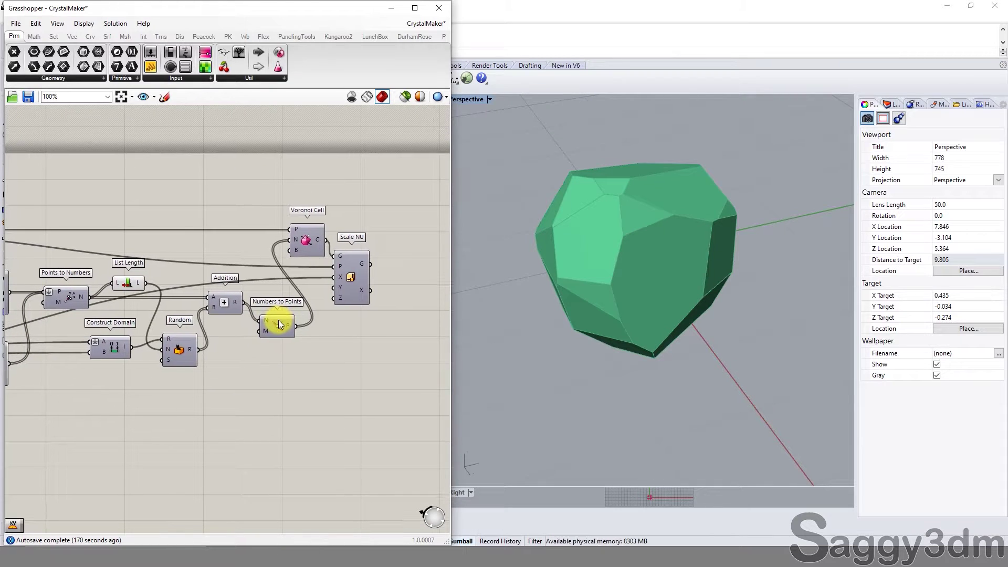
pyautogui.moveTo(200, 355)
pyautogui.mouseDown(button='right')
pyautogui.moveTo(376, 341)
pyautogui.moveTo(228, 332)
pyautogui.moveTo(153, 341)
pyautogui.mouseUp(button='right')
pyautogui.scroll(2, 152, 326)
pyautogui.scroll(1, 125, 276)
# Step: Lower the crystal's Shaft radius to 2.3 and set Shaft count to 16
pyautogui.scroll(1, 95, 285)
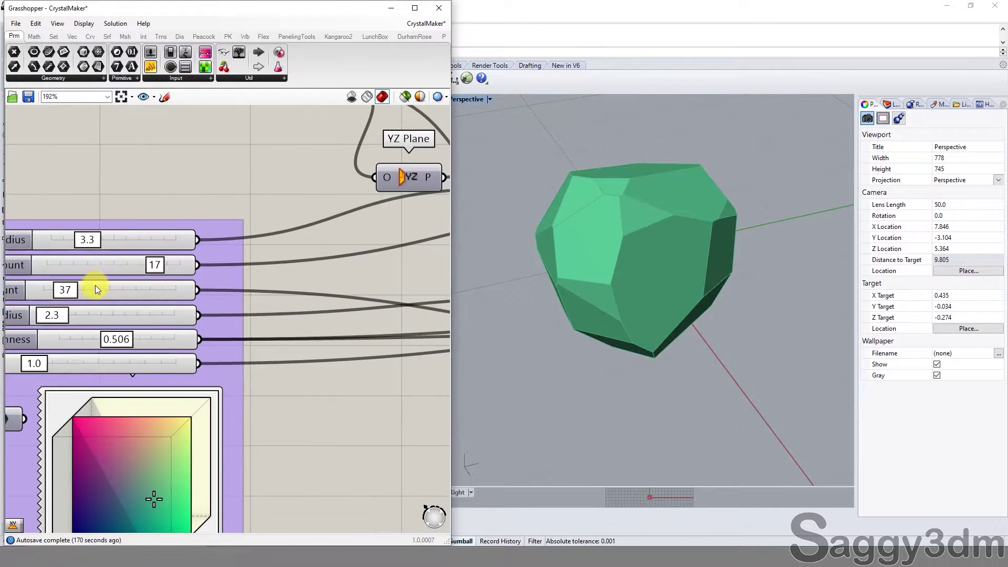
pyautogui.moveTo(96, 284); pyautogui.dragTo(265, 198, button='right')
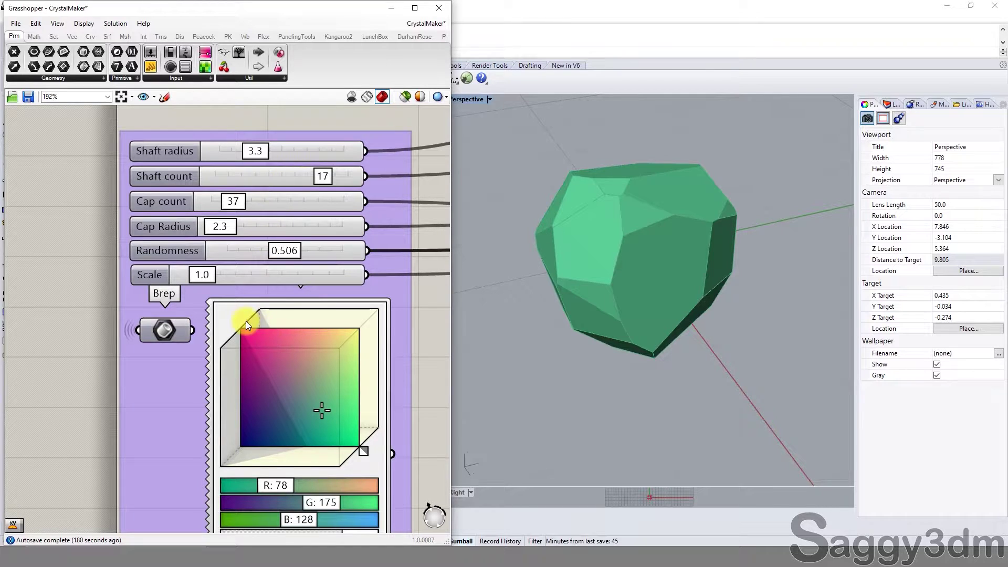
pyautogui.moveTo(607, 236); pyautogui.dragTo(711, 227, button='right')
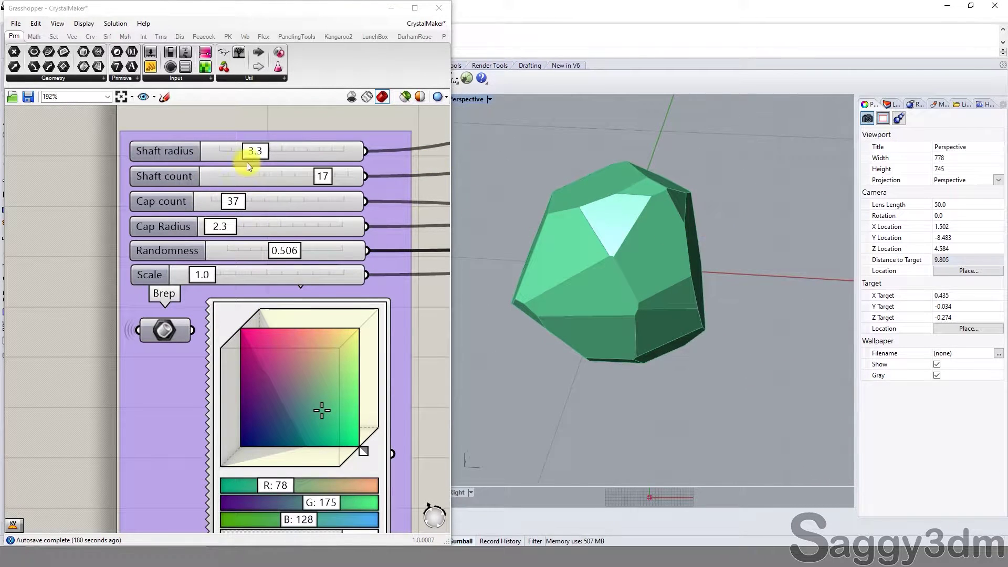
pyautogui.moveTo(603, 241); pyautogui.dragTo(640, 242, button='right')
pyautogui.scroll(-2, 649, 245)
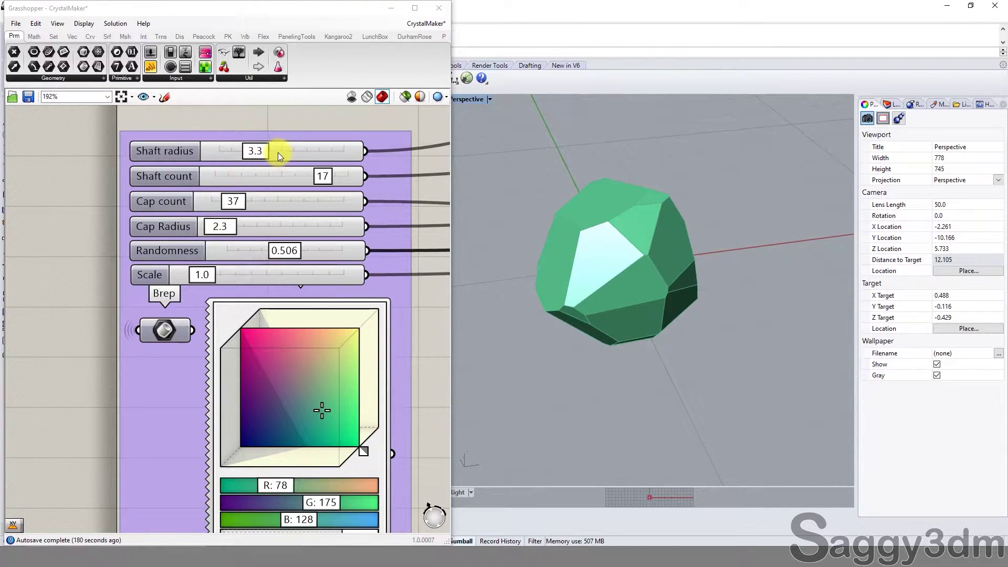
pyautogui.moveTo(278, 152)
pyautogui.mouseDown()
pyautogui.moveTo(218, 154)
pyautogui.moveTo(254, 158)
pyautogui.moveTo(222, 161)
pyautogui.moveTo(242, 160)
pyautogui.mouseUp()
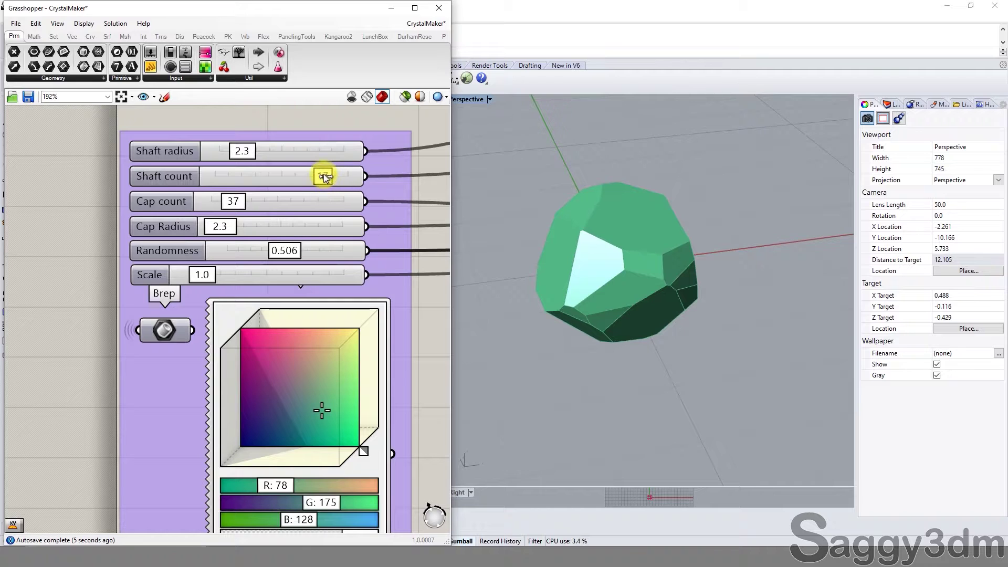
pyautogui.moveTo(324, 177)
pyautogui.mouseDown()
pyautogui.moveTo(291, 177)
pyautogui.moveTo(341, 179)
pyautogui.moveTo(317, 183)
pyautogui.mouseUp()
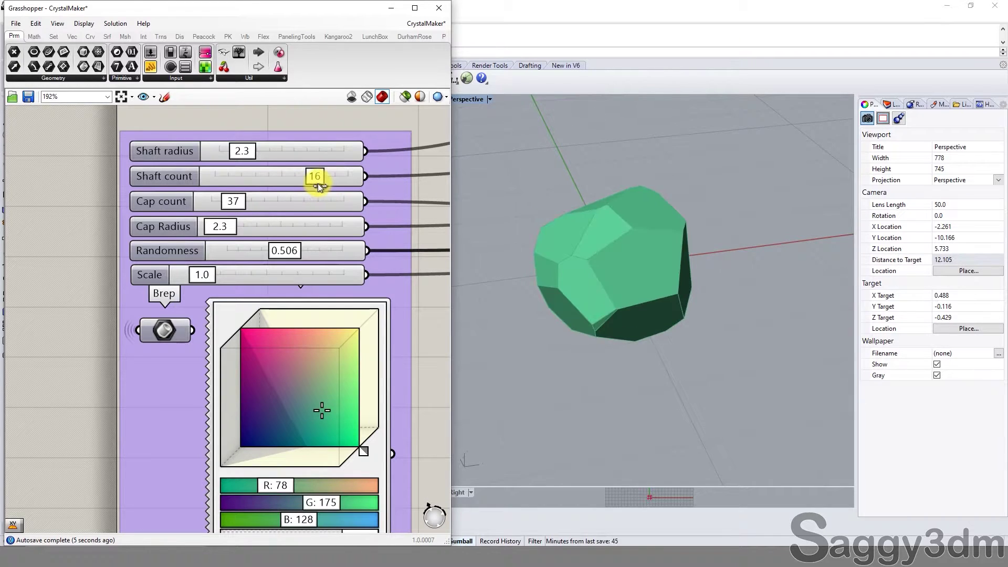
# Step: Raise Cap count to 103 and lower the crystal's Randomness
pyautogui.moveTo(230, 206)
pyautogui.mouseDown()
pyautogui.moveTo(333, 198)
pyautogui.moveTo(283, 200)
pyautogui.mouseUp()
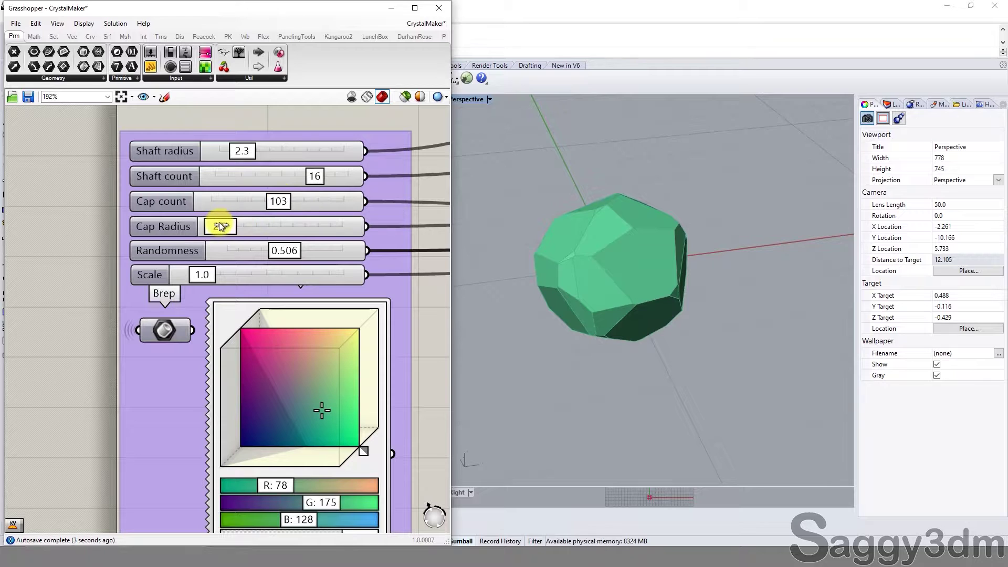
pyautogui.moveTo(220, 225)
pyautogui.mouseDown()
pyautogui.moveTo(263, 224)
pyautogui.moveTo(221, 225)
pyautogui.mouseUp()
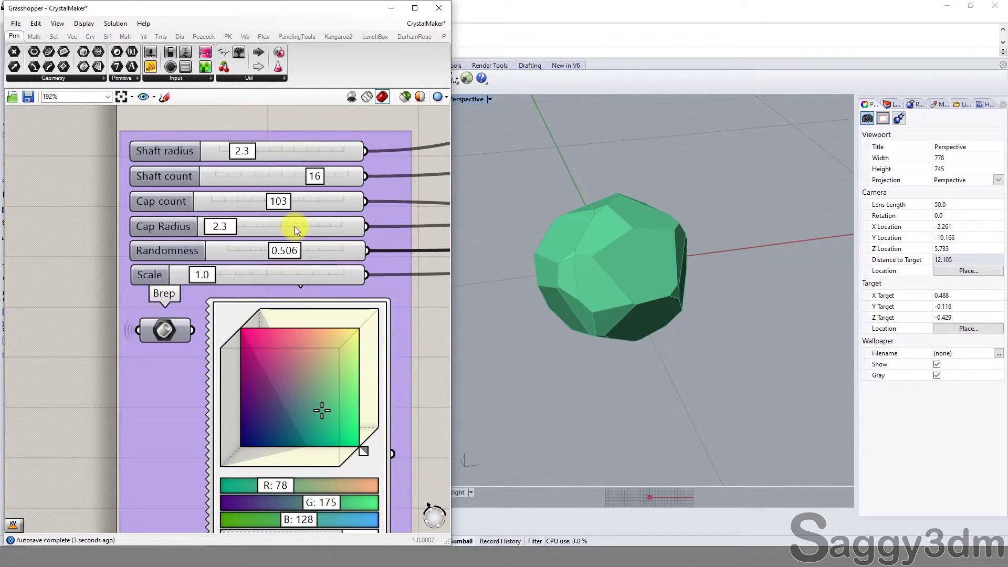
pyautogui.moveTo(603, 249); pyautogui.dragTo(657, 241, button='right')
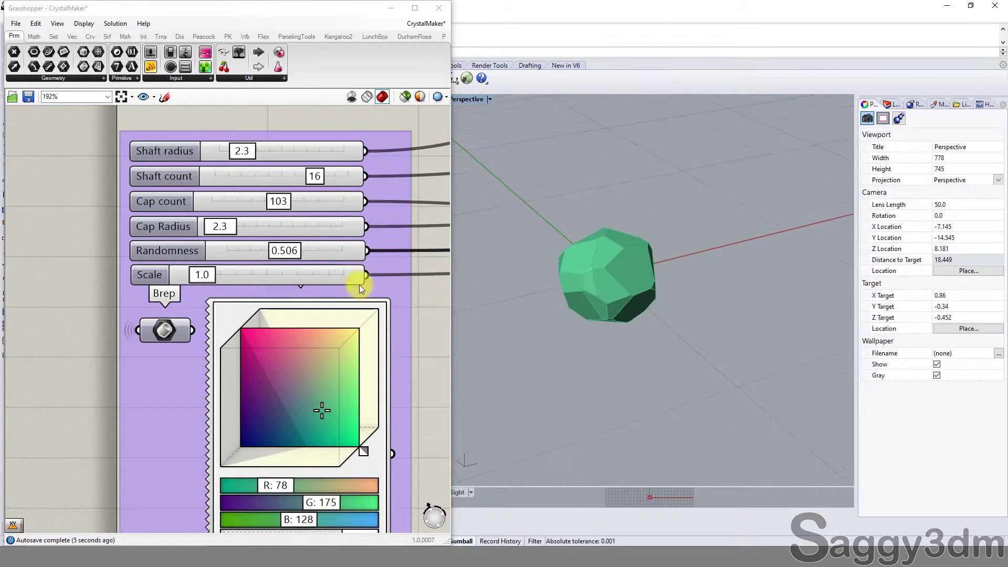
pyautogui.moveTo(294, 249)
pyautogui.mouseDown()
pyautogui.moveTo(221, 252)
pyautogui.moveTo(269, 258)
pyautogui.moveTo(220, 262)
pyautogui.moveTo(235, 256)
pyautogui.moveTo(209, 275)
pyautogui.moveTo(265, 251)
pyautogui.moveTo(197, 254)
pyautogui.moveTo(302, 251)
pyautogui.mouseUp()
# Step: Set Randomness to 0.666, raise Scale to elongate the gem, and try a larger Cap Radius
pyautogui.moveTo(532, 247)
pyautogui.mouseDown(button='right')
pyautogui.moveTo(713, 277)
pyautogui.moveTo(677, 328)
pyautogui.mouseUp(button='right')
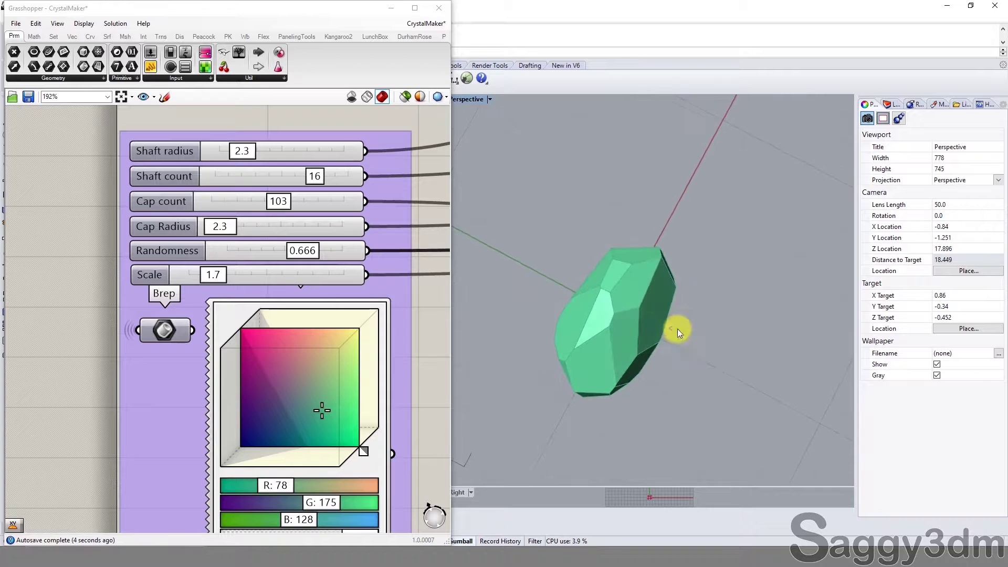
pyautogui.moveTo(219, 273); pyautogui.dragTo(241, 273)
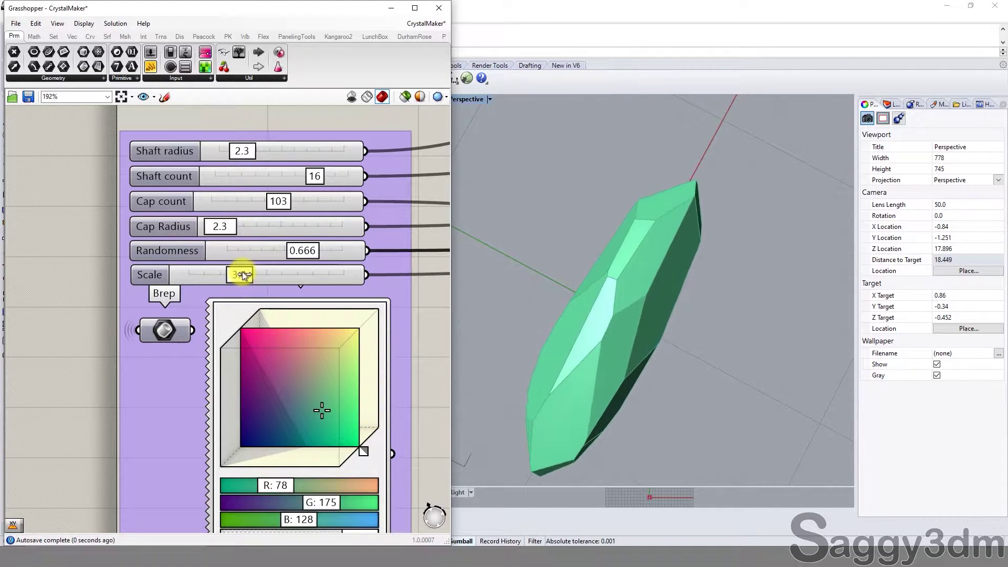
pyautogui.moveTo(677, 270)
pyautogui.mouseDown(button='right')
pyautogui.moveTo(576, 139)
pyautogui.moveTo(632, 243)
pyautogui.mouseUp(button='right')
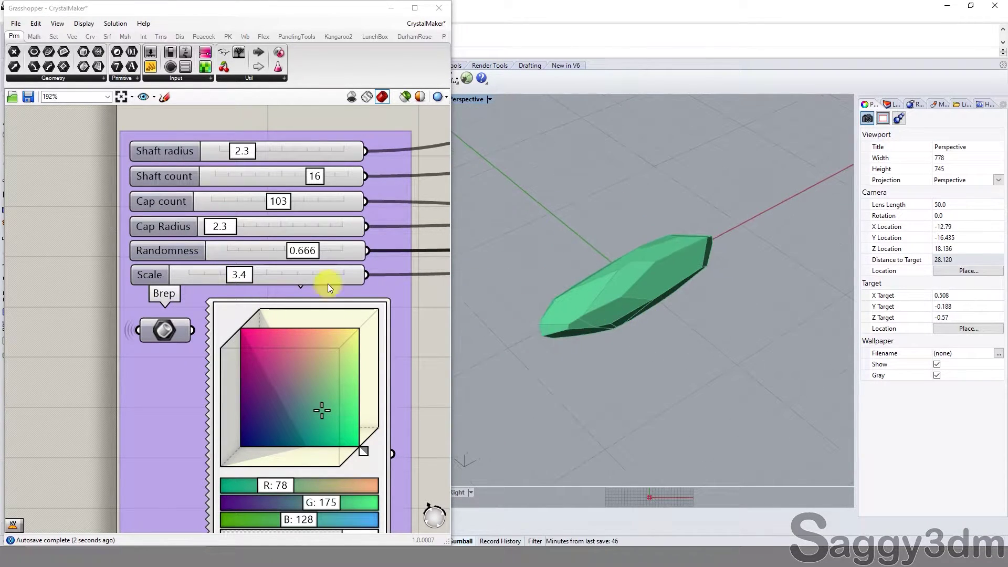
pyautogui.moveTo(215, 232)
pyautogui.mouseDown()
pyautogui.moveTo(239, 227)
pyautogui.moveTo(222, 231)
pyautogui.mouseUp()
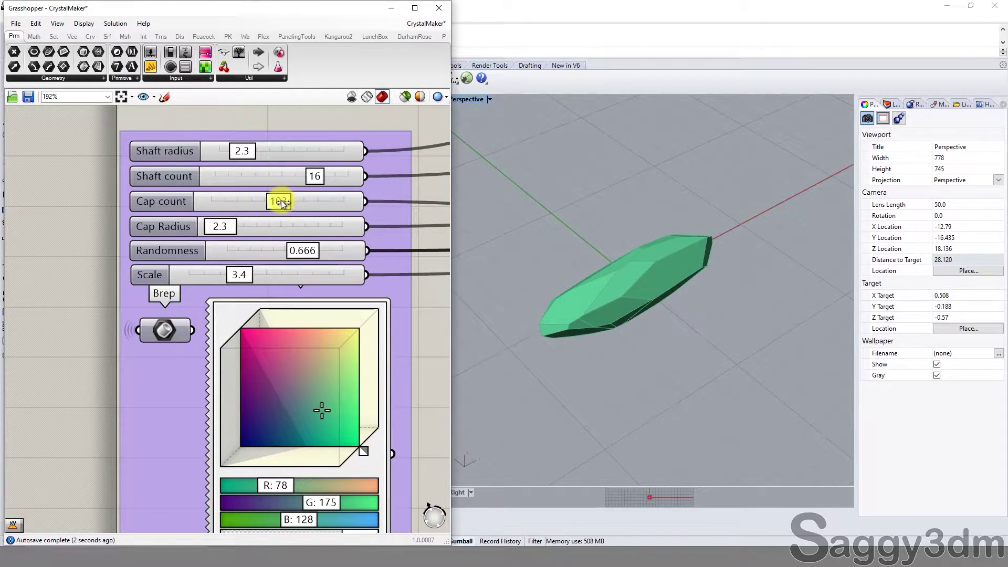
# Step: Settle Cap count at 94 and experiment with lower Shaft counts
pyautogui.moveTo(282, 203)
pyautogui.mouseDown()
pyautogui.moveTo(342, 202)
pyautogui.moveTo(280, 205)
pyautogui.mouseUp()
pyautogui.moveTo(315, 177)
pyautogui.mouseDown()
pyautogui.moveTo(276, 178)
pyautogui.moveTo(296, 181)
pyautogui.mouseUp()
pyautogui.moveTo(594, 260)
pyautogui.mouseDown(button='right')
pyautogui.moveTo(637, 171)
pyautogui.moveTo(718, 212)
pyautogui.moveTo(614, 263)
pyautogui.mouseUp(button='right')
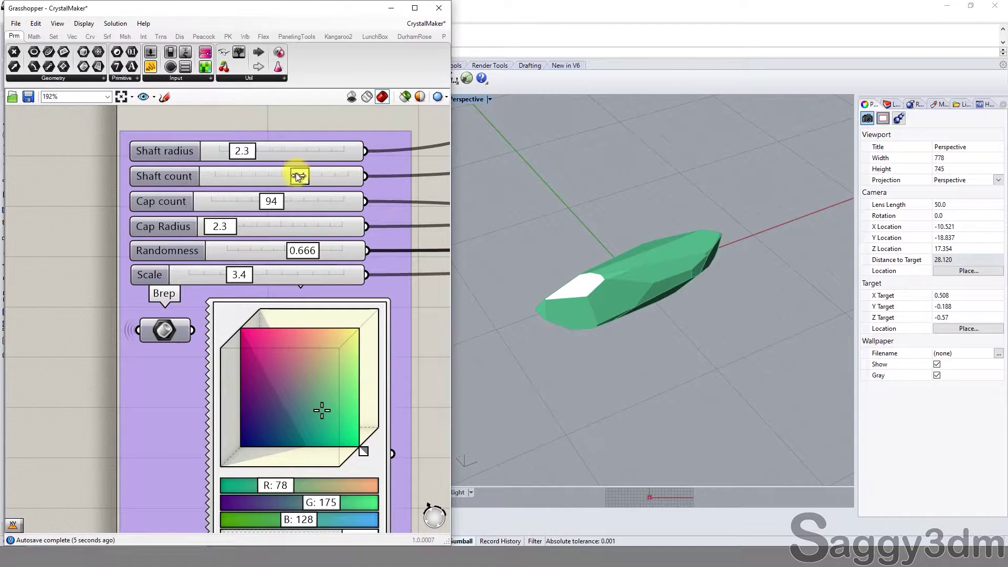
pyautogui.moveTo(298, 175); pyautogui.dragTo(284, 176)
pyautogui.moveTo(288, 177); pyautogui.dragTo(276, 171)
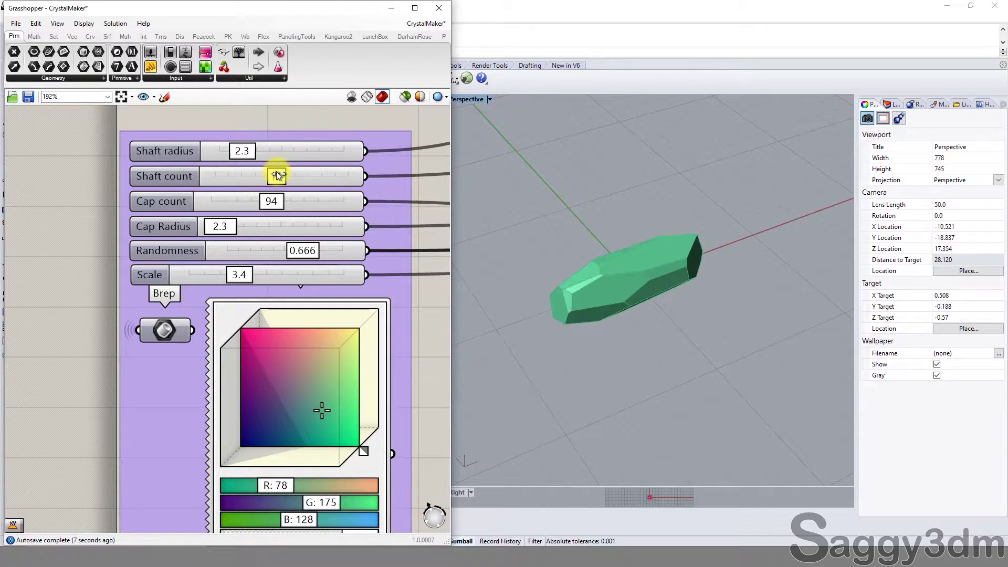
# Step: Return Shaft count to 14 and set Shaft radius to 3.6
pyautogui.moveTo(738, 278)
pyautogui.mouseDown(button='right')
pyautogui.moveTo(621, 162)
pyautogui.moveTo(677, 247)
pyautogui.mouseUp(button='right')
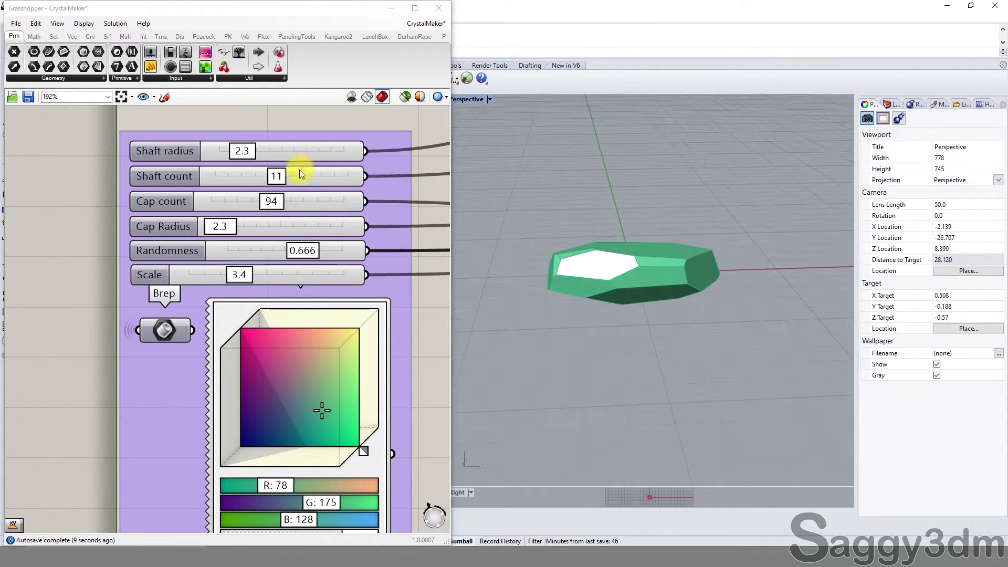
pyautogui.moveTo(276, 176); pyautogui.dragTo(300, 177)
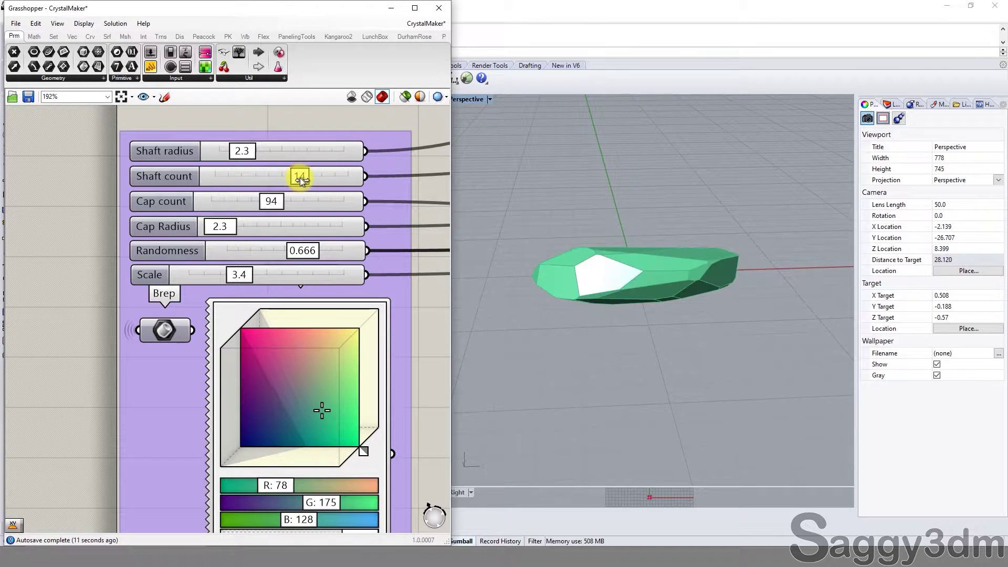
pyautogui.moveTo(562, 239)
pyautogui.mouseDown(button='right')
pyautogui.moveTo(701, 324)
pyautogui.moveTo(680, 361)
pyautogui.moveTo(544, 139)
pyautogui.moveTo(627, 288)
pyautogui.moveTo(720, 292)
pyautogui.moveTo(689, 261)
pyautogui.moveTo(653, 311)
pyautogui.mouseUp(button='right')
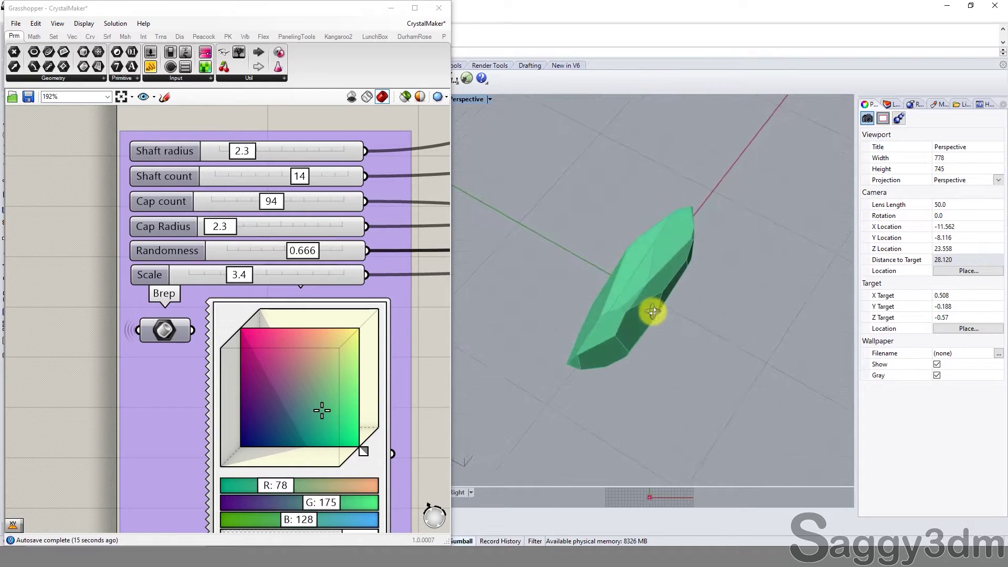
pyautogui.moveTo(251, 151); pyautogui.dragTo(248, 151)
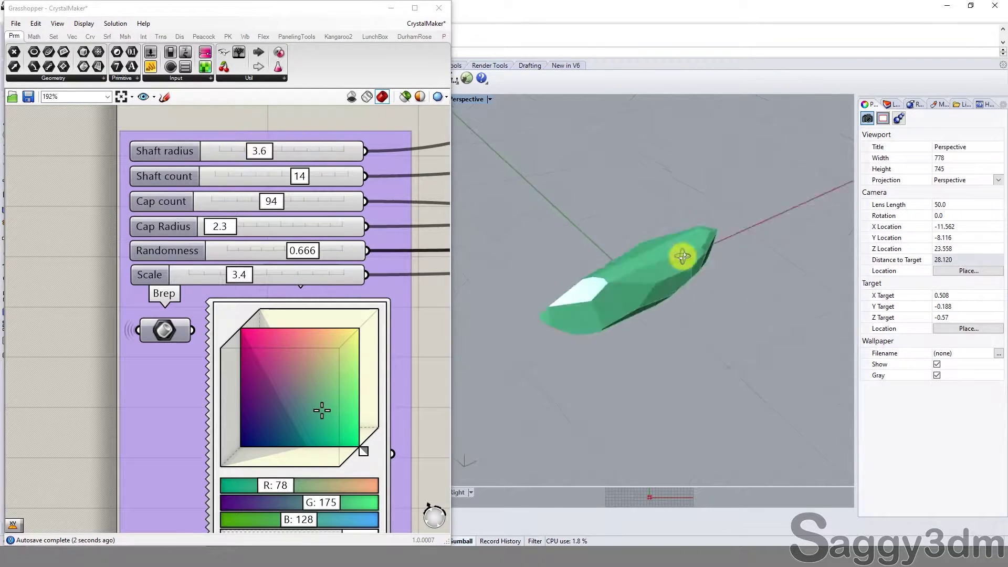
pyautogui.moveTo(679, 254)
pyautogui.mouseDown(button='right')
pyautogui.moveTo(636, 142)
pyautogui.moveTo(753, 131)
pyautogui.moveTo(720, 247)
pyautogui.moveTo(653, 253)
pyautogui.mouseUp(button='right')
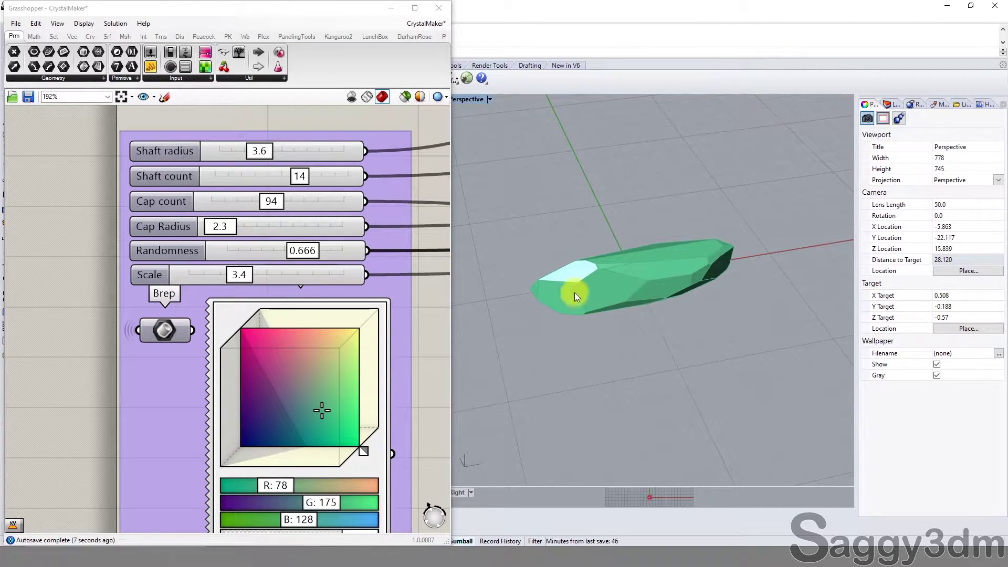
# Step: Bake the current crystal into Rhino and move the baked copy upward
pyautogui.rightClick(166, 330)
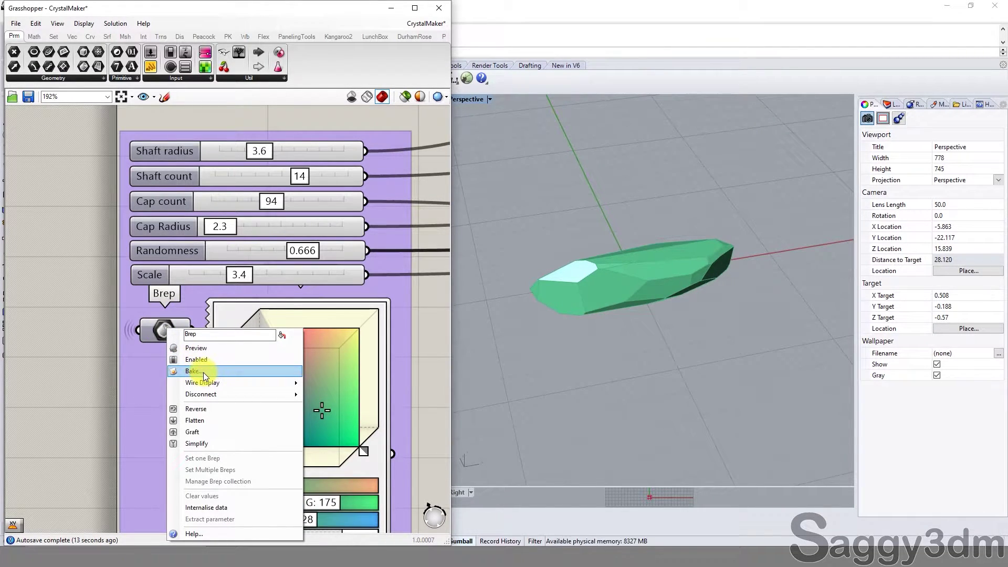
pyautogui.click(203, 373)
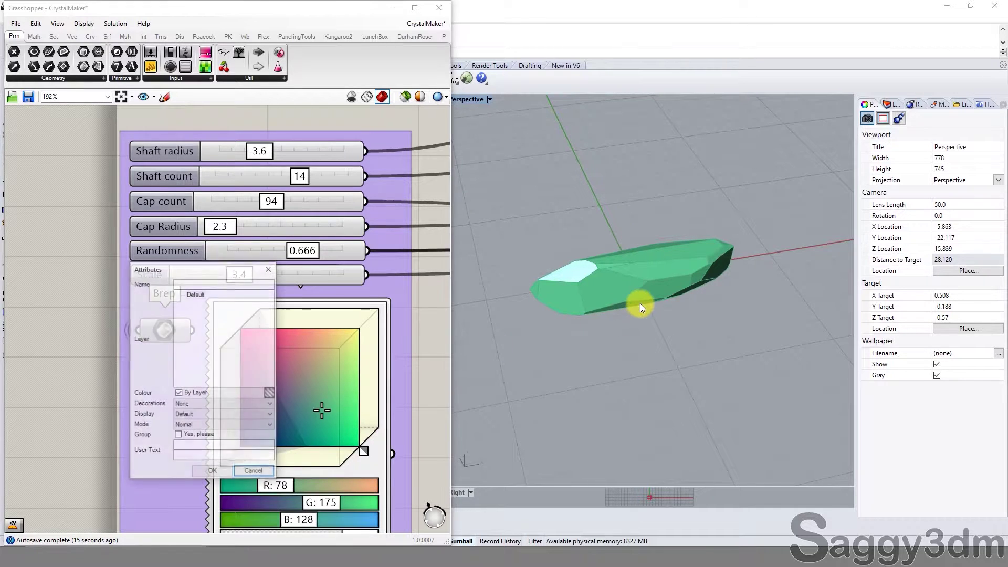
pyautogui.click(213, 471)
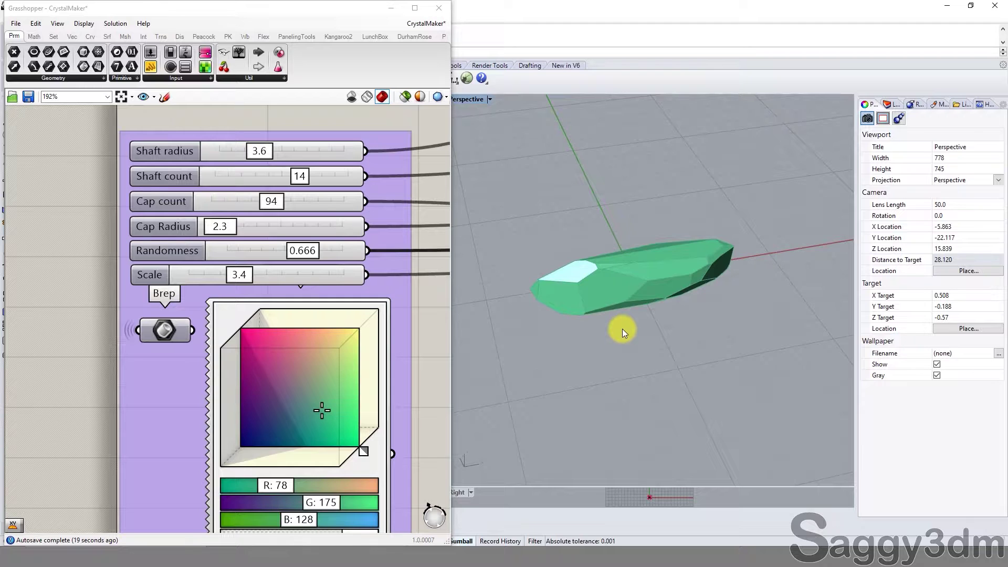
pyautogui.click(612, 299)
pyautogui.moveTo(612, 300); pyautogui.dragTo(656, 280, button='right')
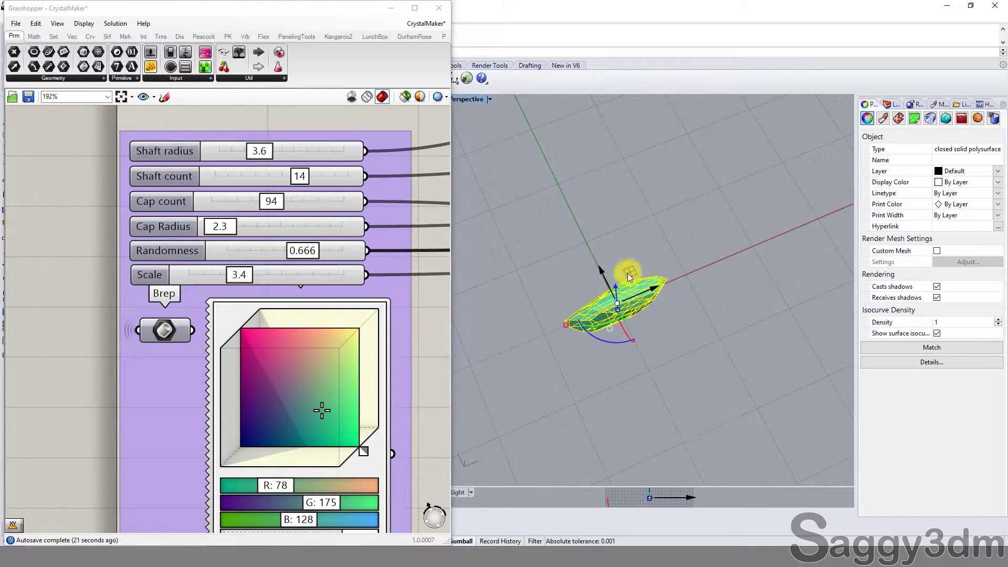
pyautogui.moveTo(628, 273); pyautogui.dragTo(652, 153)
pyautogui.click(618, 173)
# Step: Bake a variant with Shaft radius 3.4 and more shafts, moving it up-left
pyautogui.scroll(5, 610, 306)
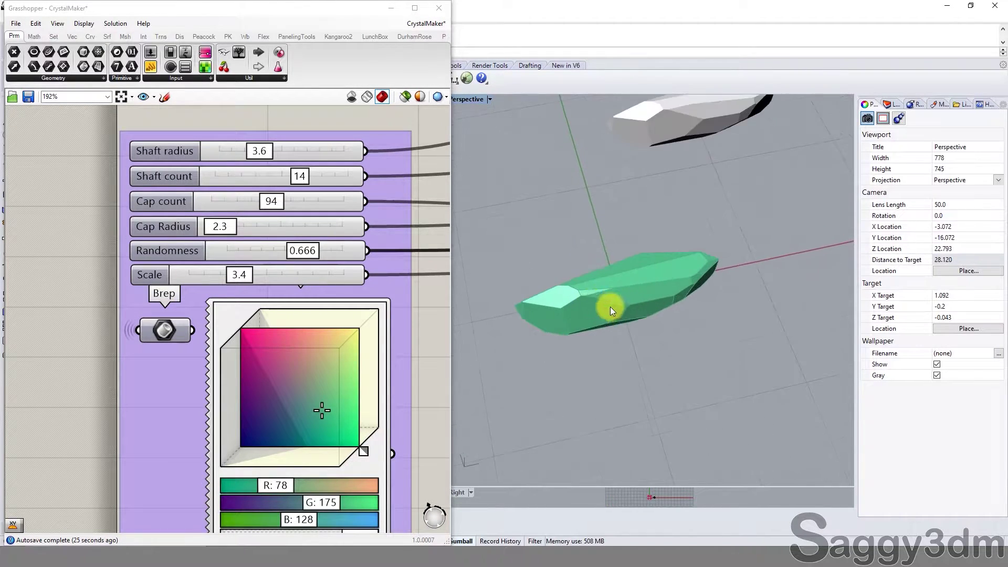
pyautogui.moveTo(610, 306); pyautogui.dragTo(593, 263, button='right')
pyautogui.moveTo(260, 151)
pyautogui.mouseDown()
pyautogui.moveTo(221, 145)
pyautogui.moveTo(256, 151)
pyautogui.mouseUp()
pyautogui.moveTo(299, 176); pyautogui.dragTo(323, 175)
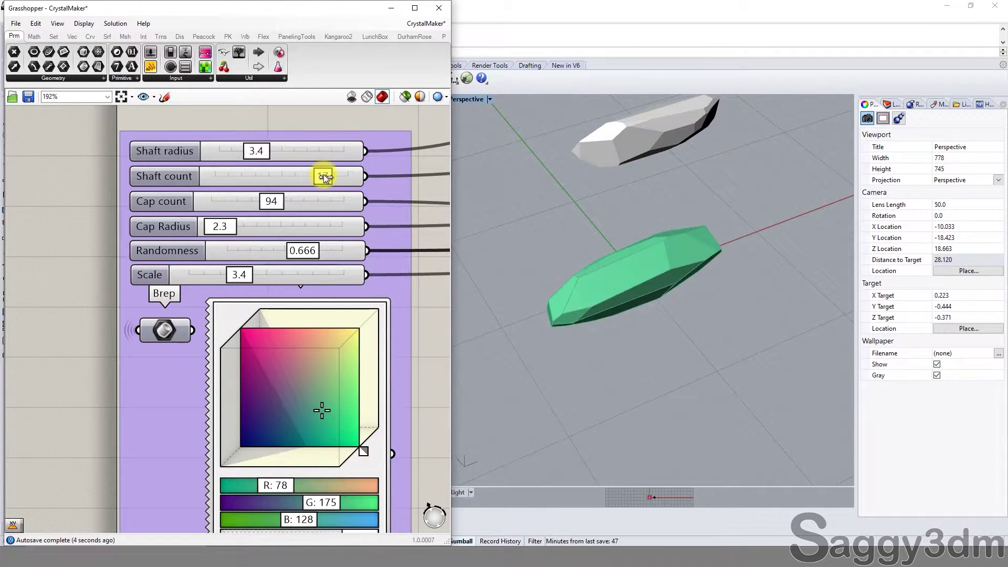
pyautogui.rightClick(164, 330)
pyautogui.click(200, 370)
pyautogui.click(214, 468)
pyautogui.click(647, 303)
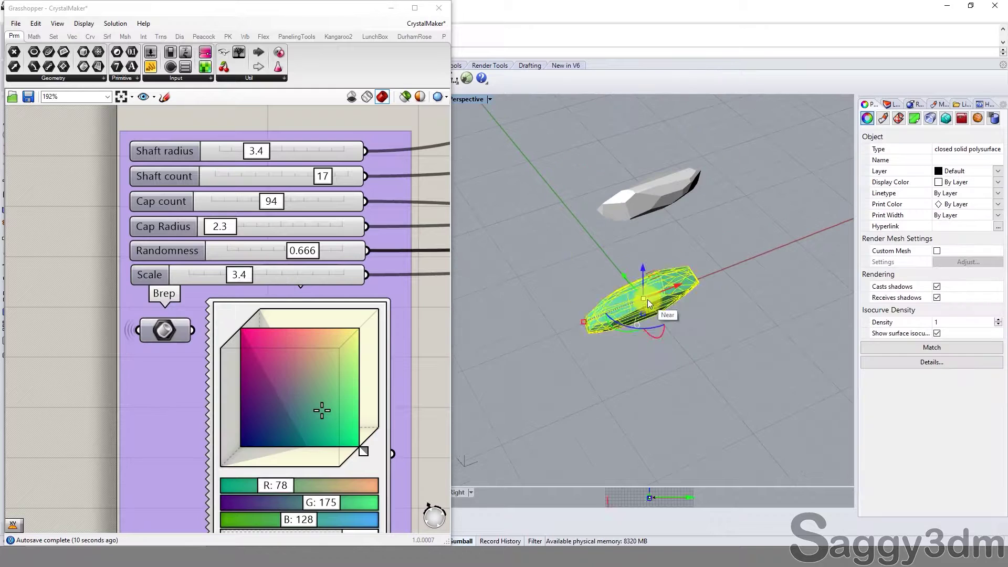
pyautogui.moveTo(647, 299); pyautogui.dragTo(548, 192)
pyautogui.click(617, 261)
# Step: Bake a variant with Cap Radius 3.1 and move it upward
pyautogui.moveTo(219, 226)
pyautogui.mouseDown()
pyautogui.moveTo(254, 204)
pyautogui.moveTo(224, 206)
pyautogui.mouseUp()
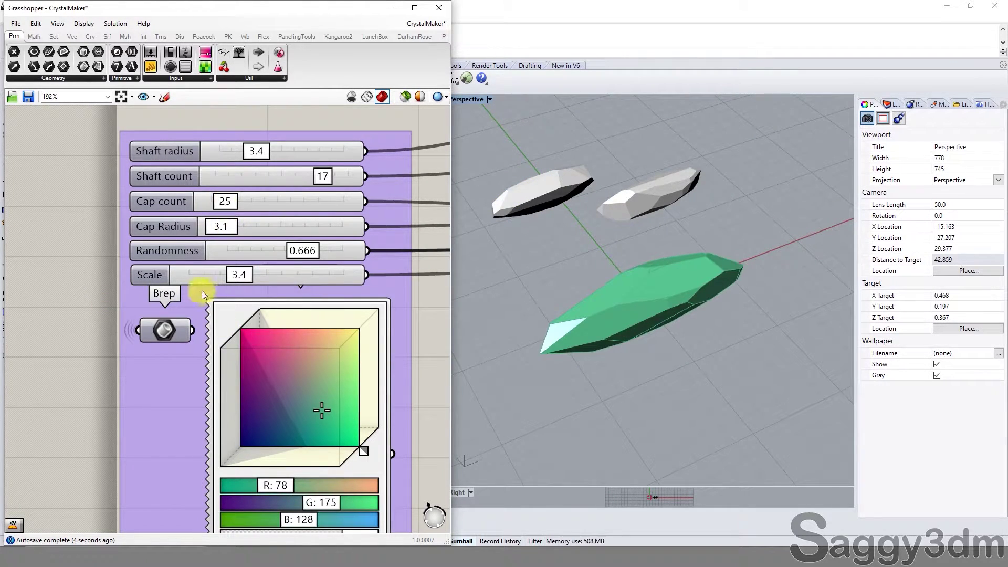
pyautogui.rightClick(166, 331)
pyautogui.click(197, 376)
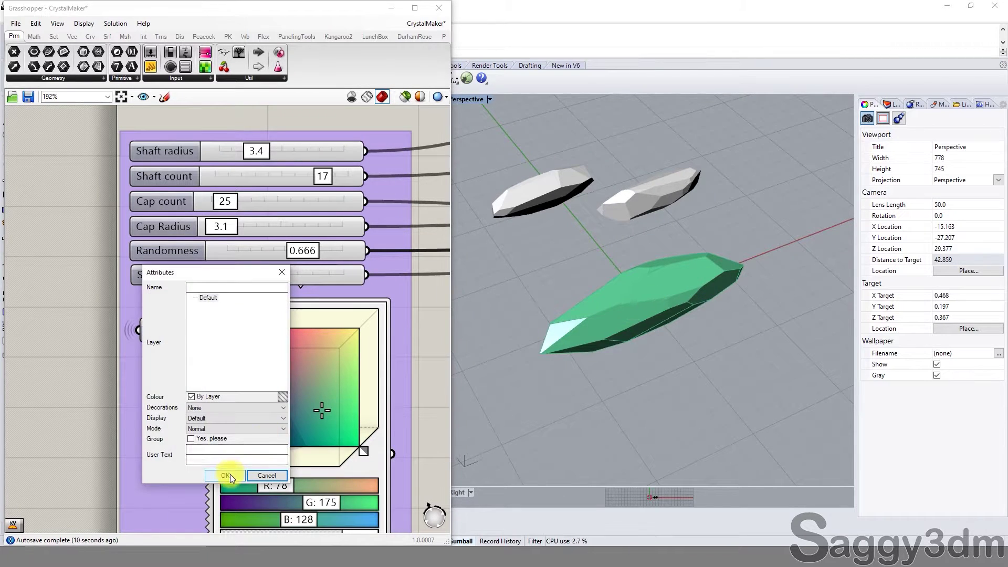
pyautogui.click(230, 473)
pyautogui.moveTo(652, 298); pyautogui.dragTo(617, 149)
pyautogui.click(691, 395)
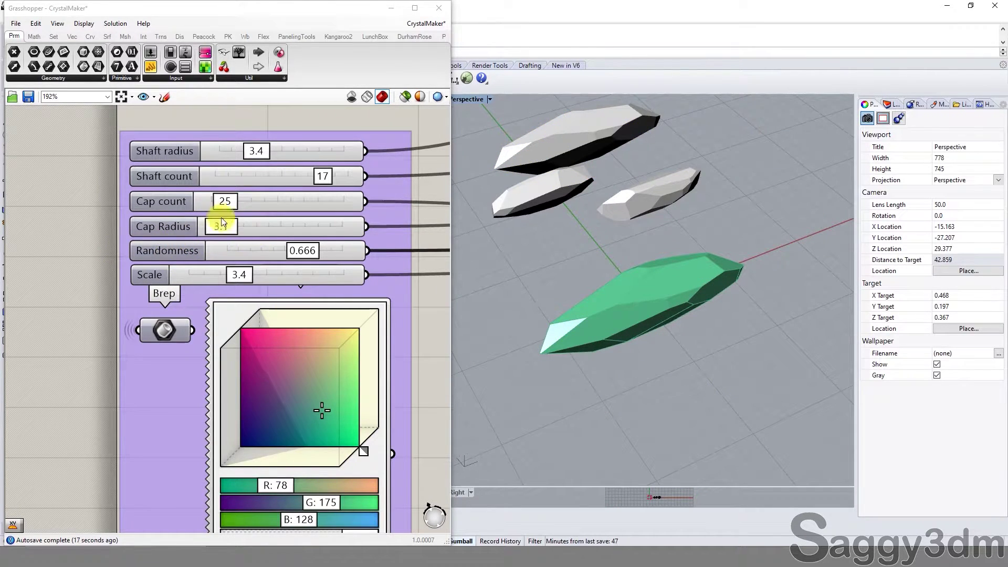
# Step: Bake a final variant with Cap count 57 and Shaft count 16, then save the definition
pyautogui.moveTo(225, 202)
pyautogui.mouseDown()
pyautogui.moveTo(256, 200)
pyautogui.moveTo(247, 201)
pyautogui.mouseUp()
pyautogui.moveTo(323, 177); pyautogui.dragTo(319, 177)
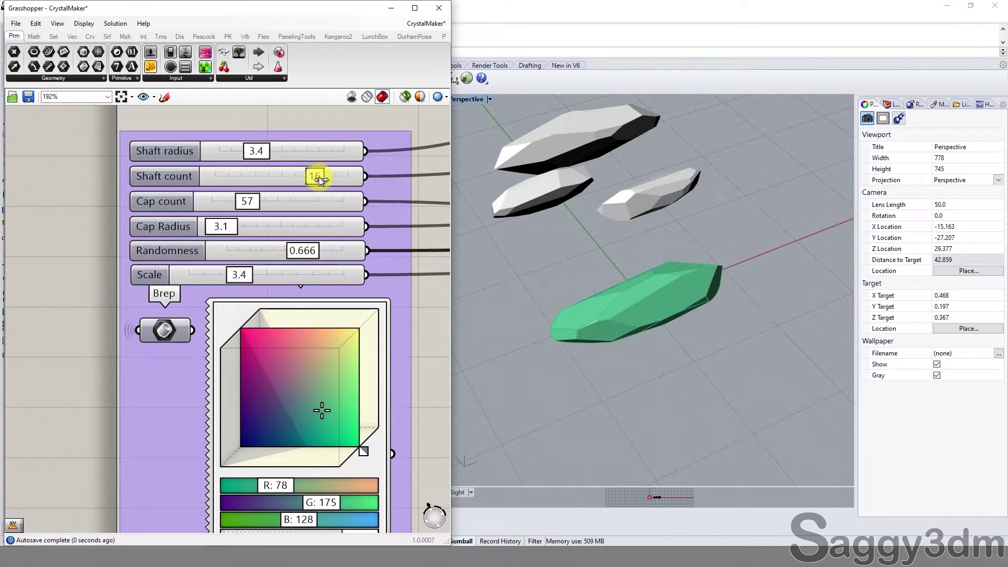
pyautogui.rightClick(167, 333)
pyautogui.click(225, 371)
pyautogui.press('Return')
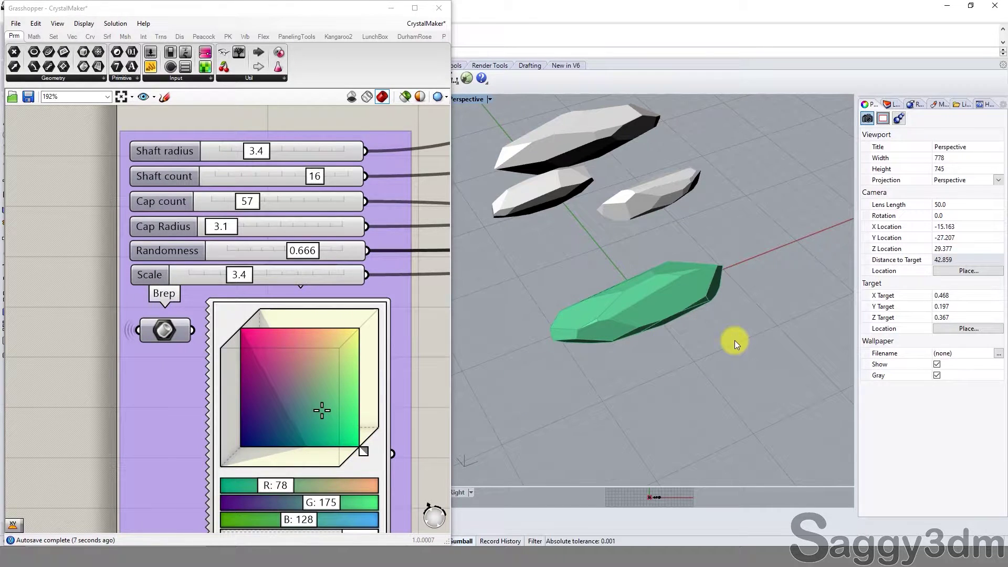
pyautogui.click(18, 27)
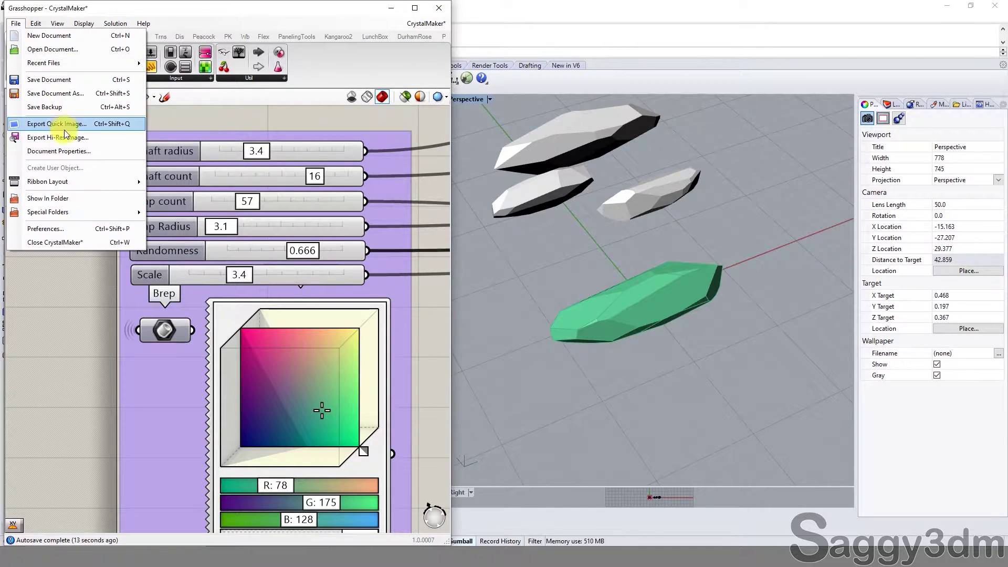
pyautogui.click(50, 91)
# Step: Close Grasshopper and show all baked crystals in the four-view layout
pyautogui.click(439, 17)
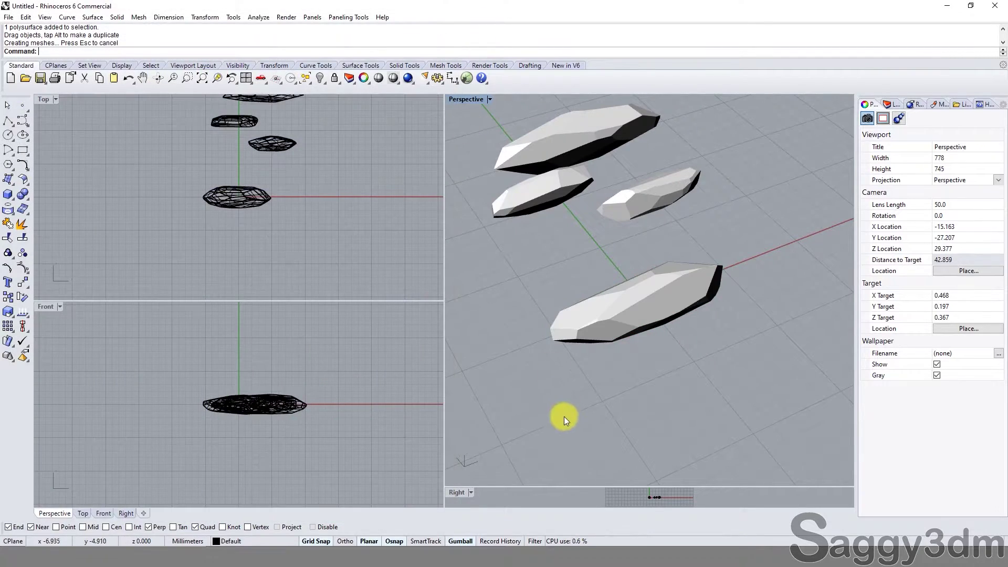
pyautogui.hotkey('ctrl', 'shift', 'e')
pyautogui.doubleClick(488, 100)
# Step: Turn off Osnap and rotate the left crystal to stand upright
pyautogui.click(306, 336)
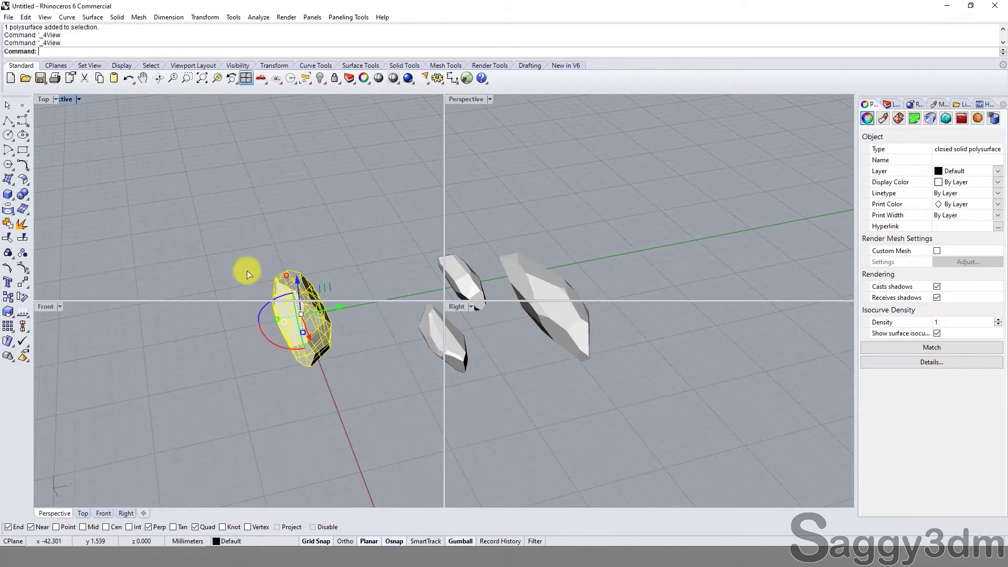
pyautogui.hotkey('ctrl', 'm')
pyautogui.write('r')
pyautogui.press('Return')
pyautogui.click(312, 526)
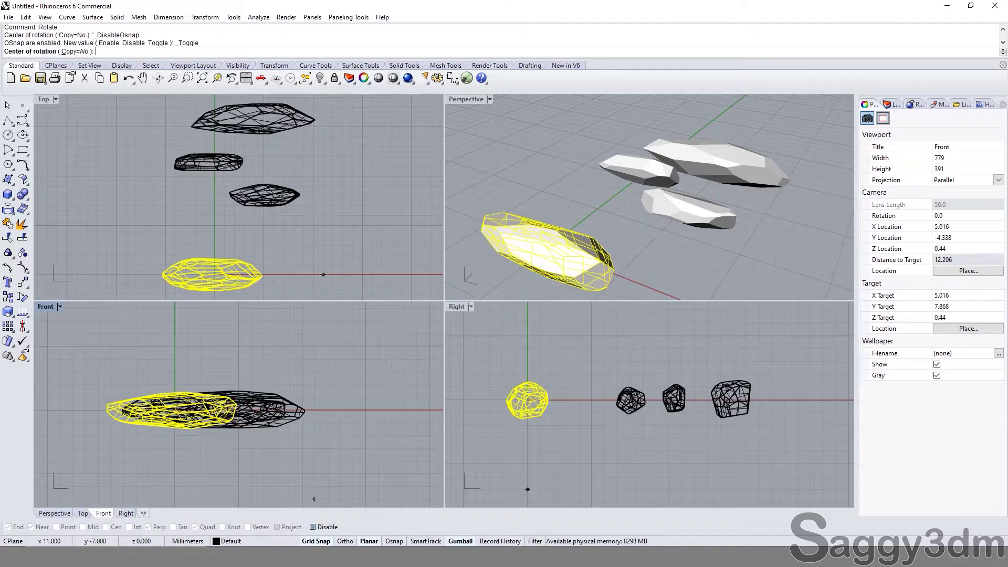
pyautogui.click(238, 412)
pyautogui.click(210, 326)
pyautogui.click(264, 195)
pyautogui.press('Return')
# Step: Rotate the next flat crystal upright and begin turning the large crystal
pyautogui.click(289, 412)
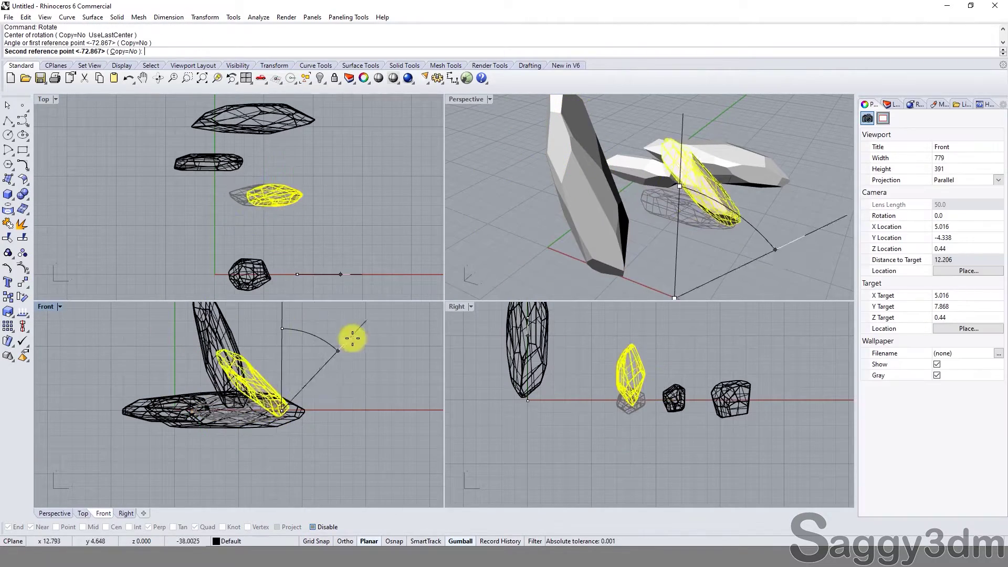
pyautogui.click(307, 331)
pyautogui.click(208, 167)
pyautogui.press('Return')
pyautogui.click(251, 120)
pyautogui.write('r')
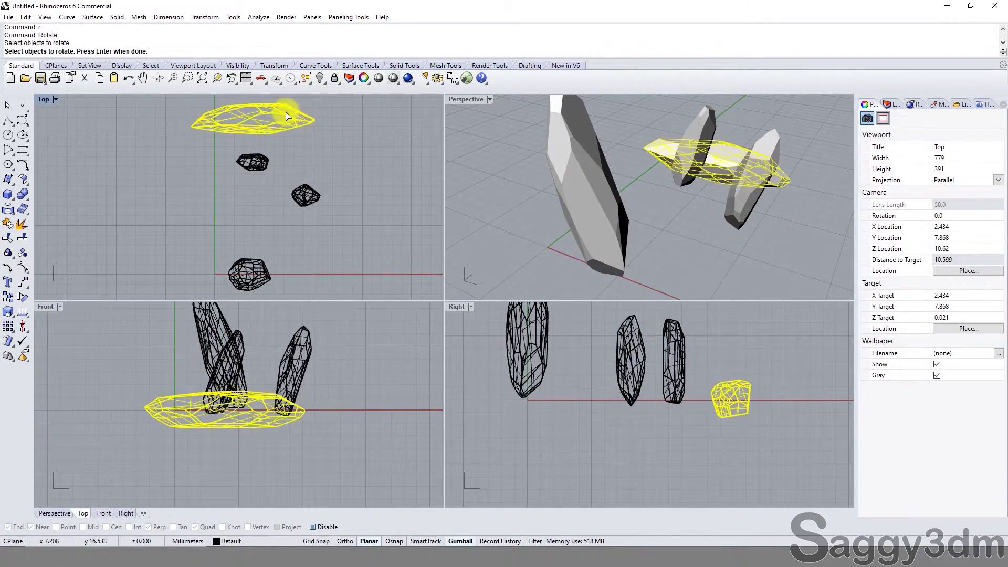
pyautogui.press('Return')
pyautogui.click(304, 413)
pyautogui.click(143, 394)
pyautogui.click(319, 340)
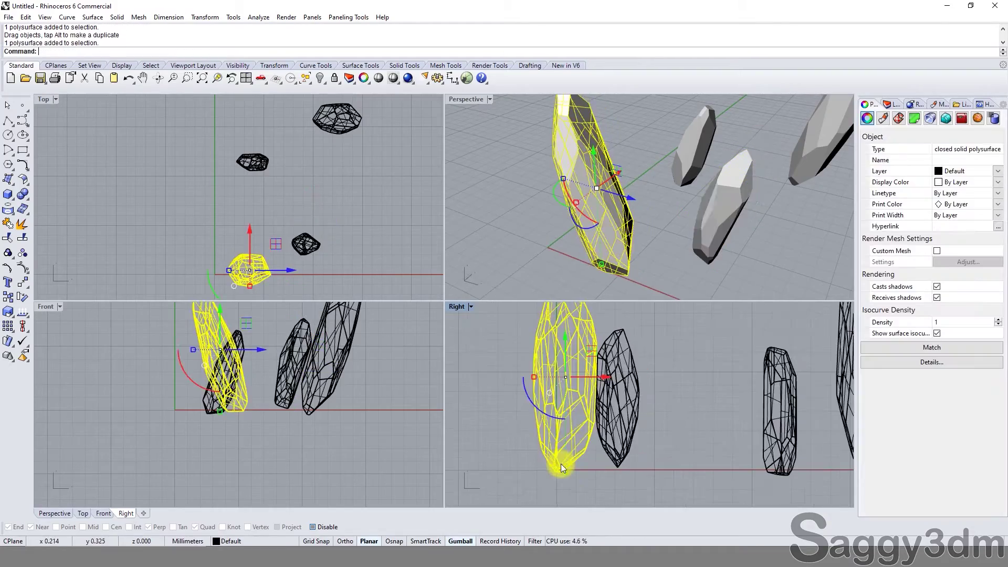
# Step: Move the large crystal toward the origin and place a small crystal beside it
pyautogui.moveTo(564, 470); pyautogui.dragTo(614, 473)
pyautogui.write('r')
pyautogui.press('Return')
pyautogui.click(614, 470)
pyautogui.click(477, 404)
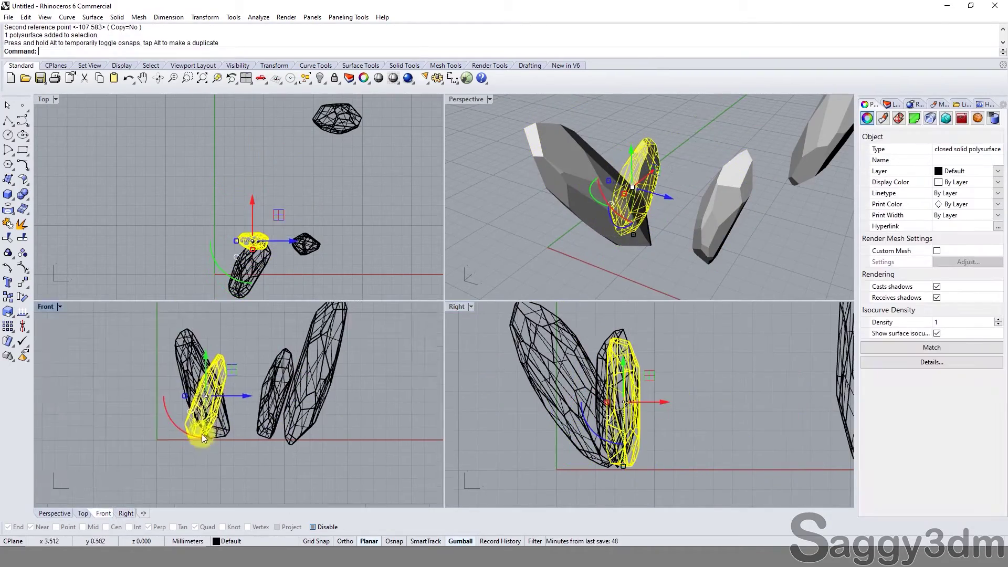
pyautogui.moveTo(204, 417); pyautogui.dragTo(304, 428)
# Step: Rotate the tall crystal to a new leaning angle
pyautogui.moveTo(656, 184); pyautogui.dragTo(697, 176, button='right')
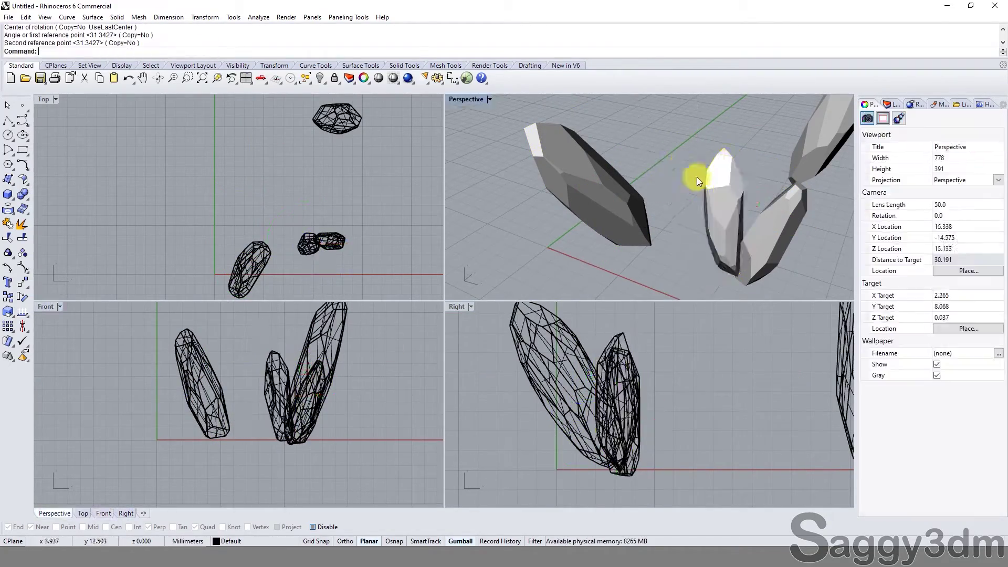
pyautogui.click(337, 385)
pyautogui.press('Return')
pyautogui.click(608, 215)
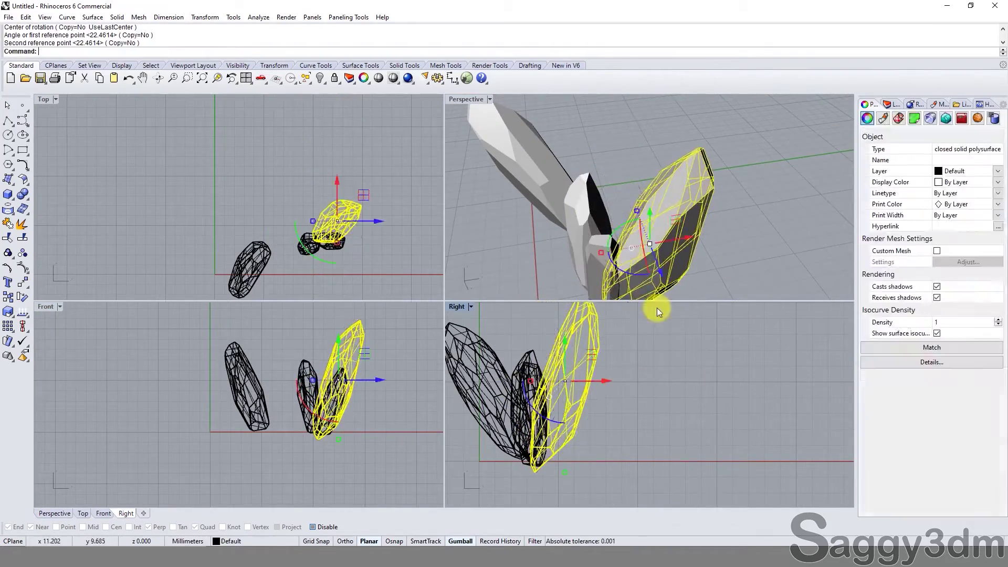
pyautogui.click(651, 232)
# Step: Rotate the left crystal into its leaning position in the group
pyautogui.click(260, 246)
pyautogui.scroll(3, 282, 236)
pyautogui.press('Return')
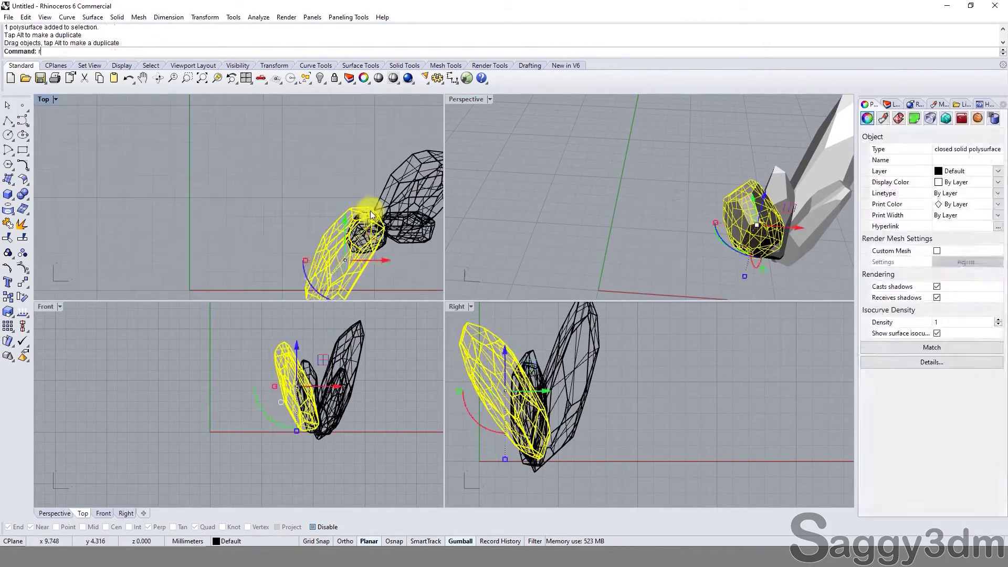
pyautogui.click(350, 203)
pyautogui.click(373, 215)
pyautogui.click(244, 142)
# Step: Push a crystal into the cluster and inspect the grouped crystals
pyautogui.moveTo(630, 220); pyautogui.dragTo(678, 210, button='right')
pyautogui.moveTo(667, 202); pyautogui.dragTo(669, 205)
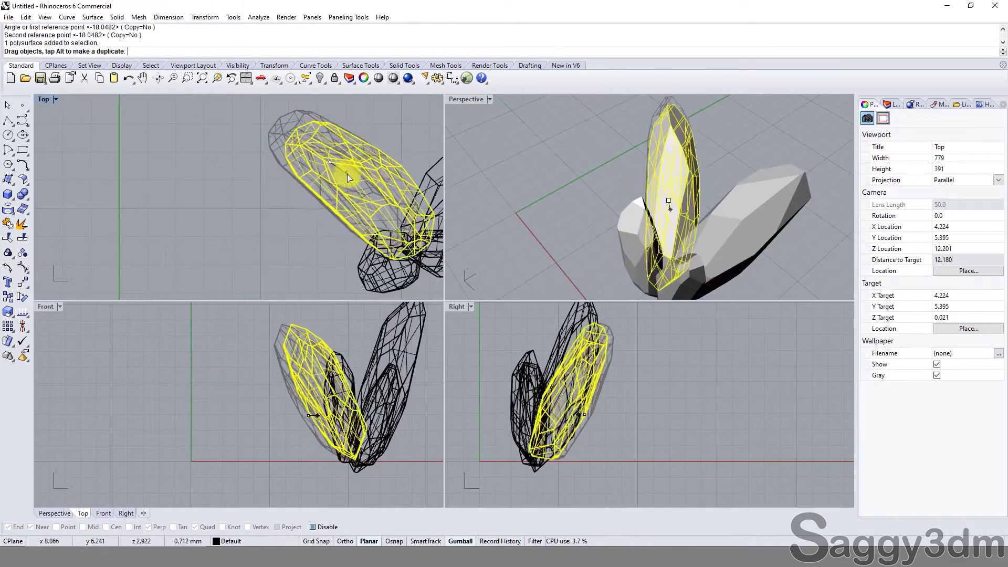
pyautogui.press('Escape')
pyautogui.moveTo(581, 197); pyautogui.dragTo(518, 158, button='right')
pyautogui.click(338, 169)
pyautogui.press('Escape')
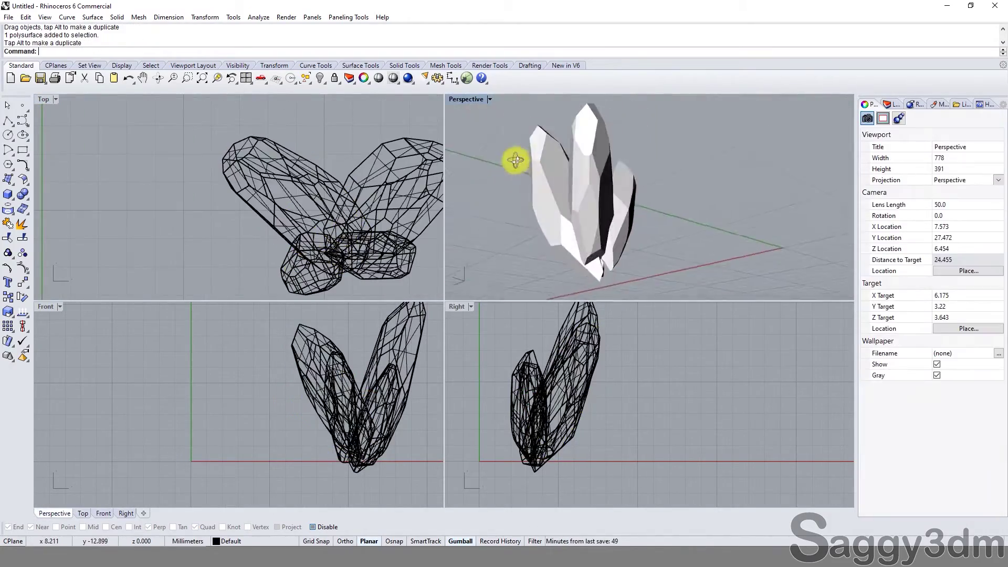
pyautogui.click(408, 399)
pyautogui.press('Escape')
# Step: Maximize the Perspective view and nudge the left crystal closer into the cluster
pyautogui.hotkey('ctrl', 'm')
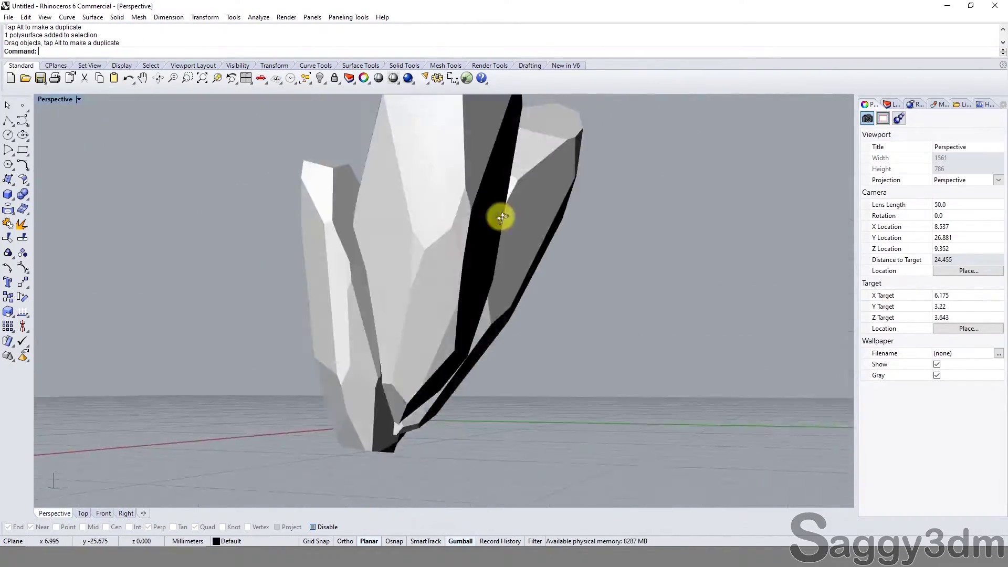
pyautogui.click(537, 168)
pyautogui.click(180, 125)
pyautogui.click(533, 288)
pyautogui.click(406, 322)
pyautogui.moveTo(533, 288)
pyautogui.mouseDown(button='right')
pyautogui.moveTo(406, 322)
pyautogui.moveTo(426, 316)
pyautogui.mouseUp(button='right')
pyautogui.press('Escape')
pyautogui.click(427, 316)
pyautogui.moveTo(474, 306); pyautogui.dragTo(439, 292)
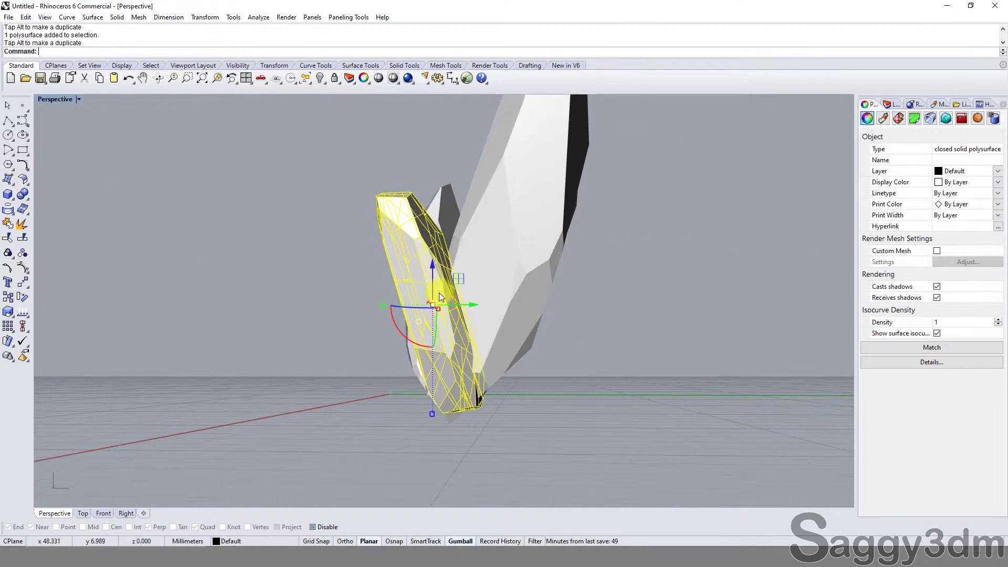
pyautogui.press('Escape')
# Step: Window-select all four crystals and Boolean Union them into one solid
pyautogui.moveTo(427, 198)
pyautogui.mouseDown(button='right')
pyautogui.moveTo(539, 357)
pyautogui.moveTo(547, 288)
pyautogui.moveTo(581, 371)
pyautogui.moveTo(686, 383)
pyautogui.moveTo(70, 362)
pyautogui.moveTo(68, 387)
pyautogui.moveTo(434, 308)
pyautogui.moveTo(269, 288)
pyautogui.moveTo(332, 266)
pyautogui.moveTo(482, 254)
pyautogui.mouseUp(button='right')
pyautogui.click(470, 305)
pyautogui.moveTo(469, 305)
pyautogui.mouseDown(button='right')
pyautogui.moveTo(432, 328)
pyautogui.moveTo(450, 303)
pyautogui.mouseUp(button='right')
pyautogui.moveTo(449, 304); pyautogui.dragTo(218, 448)
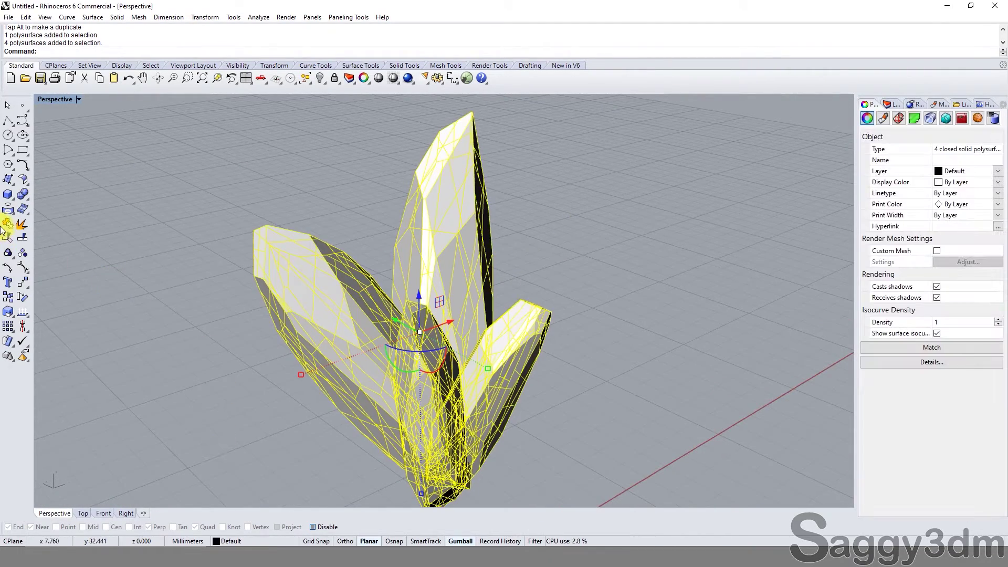
pyautogui.click(21, 196)
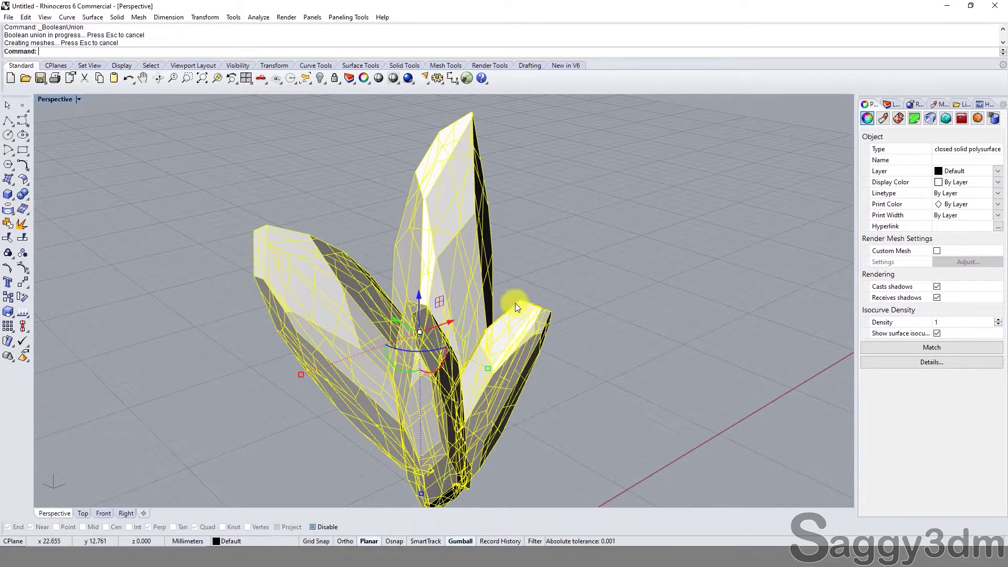
# Step: Select and orbit around the fused cluster to check the result
pyautogui.click(430, 417)
pyautogui.press('Escape')
pyautogui.moveTo(431, 418)
pyautogui.mouseDown(button='right')
pyautogui.moveTo(405, 360)
pyautogui.moveTo(387, 382)
pyautogui.mouseUp(button='right')
pyautogui.click(388, 382)
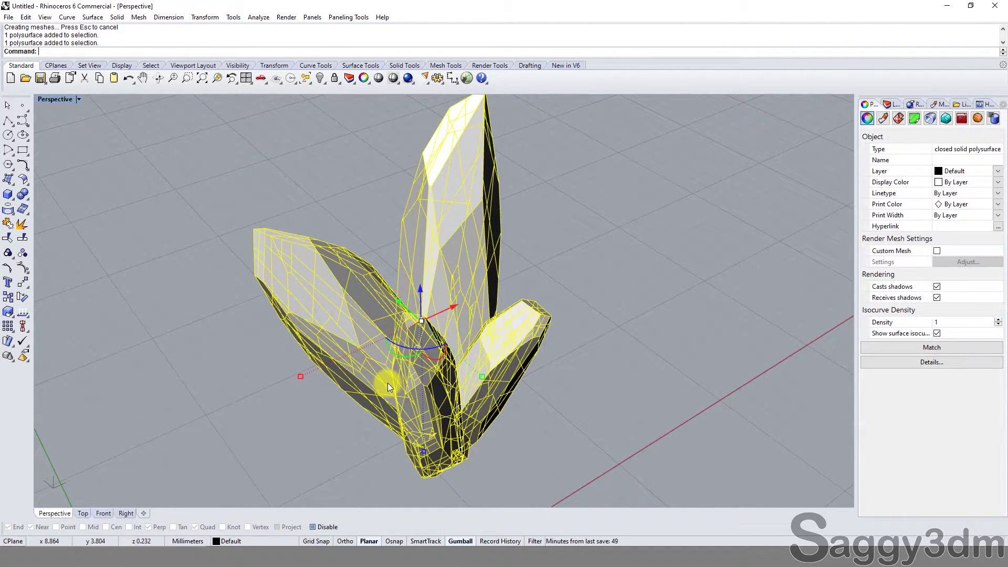
pyautogui.click(640, 247)
pyautogui.moveTo(641, 247); pyautogui.dragTo(427, 259, button='right')
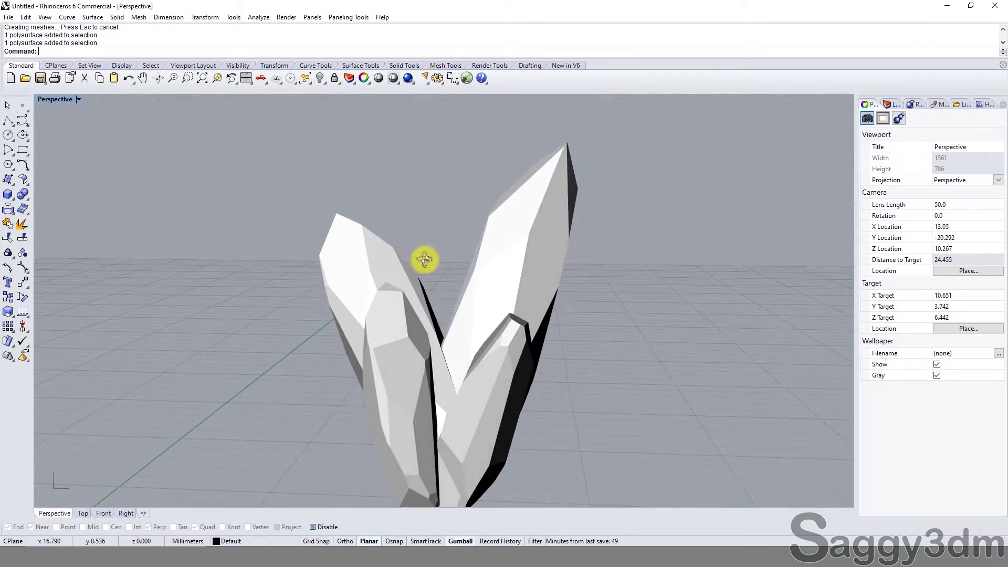
# Step: Switch the Perspective viewport to Rendered display mode
pyautogui.click(81, 100)
pyautogui.click(93, 149)
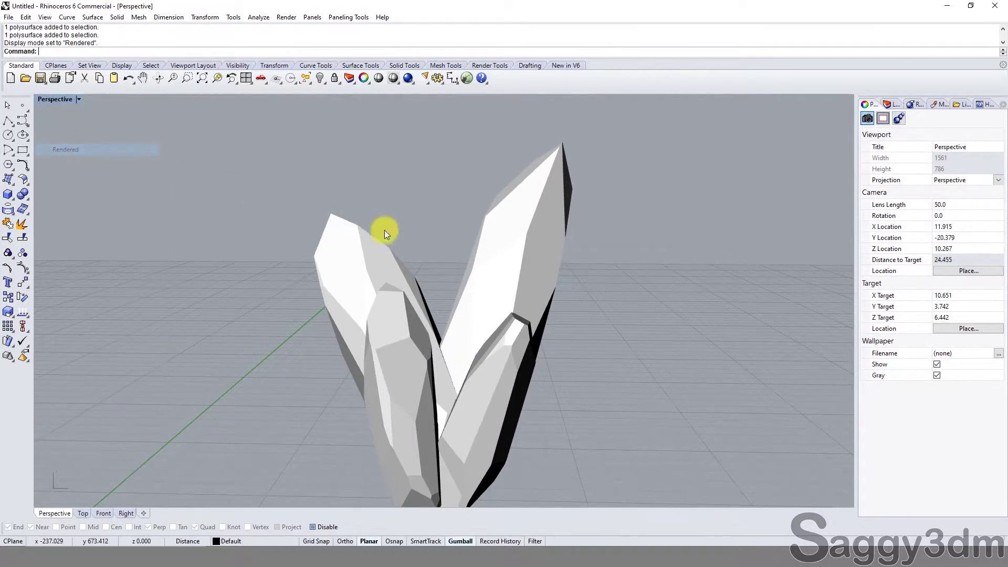
pyautogui.moveTo(366, 227)
pyautogui.mouseDown(button='right')
pyautogui.moveTo(453, 259)
pyautogui.moveTo(448, 295)
pyautogui.moveTo(504, 292)
pyautogui.moveTo(418, 274)
pyautogui.moveTo(304, 322)
pyautogui.moveTo(416, 332)
pyautogui.mouseUp(button='right')
# Step: Slide the crystal cluster along X with the gumball, away from the green crystal, then reselect it
pyautogui.click(415, 332)
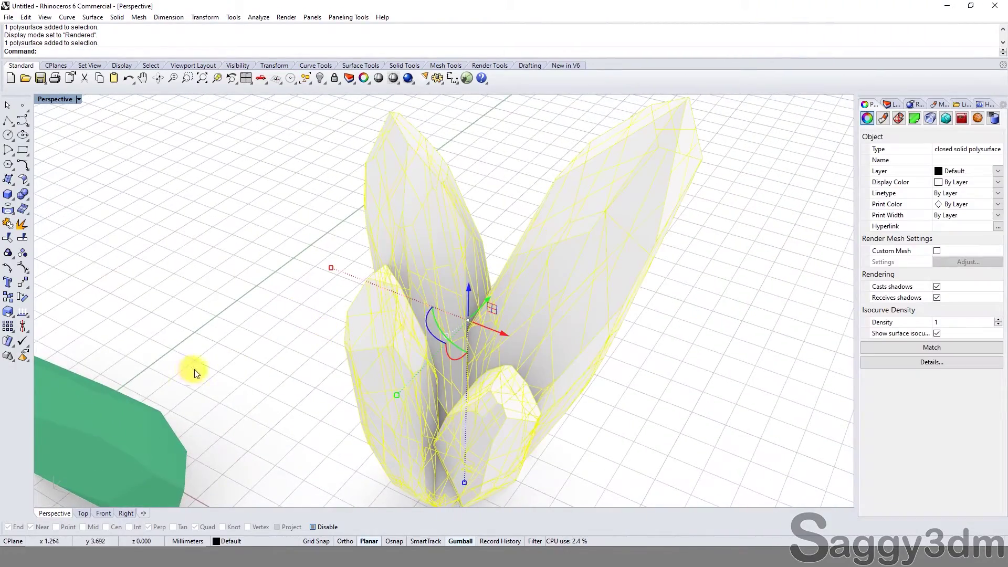
pyautogui.scroll(-3, 240, 378)
pyautogui.scroll(-1, 304, 326)
pyautogui.scroll(3, 292, 286)
pyautogui.scroll(-2, 366, 270)
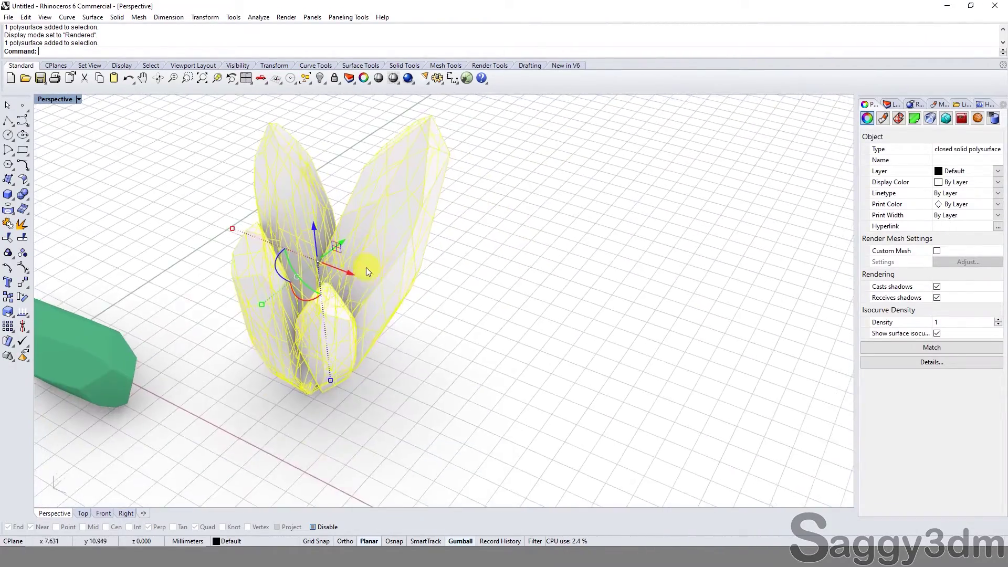
pyautogui.moveTo(382, 288); pyautogui.dragTo(551, 336)
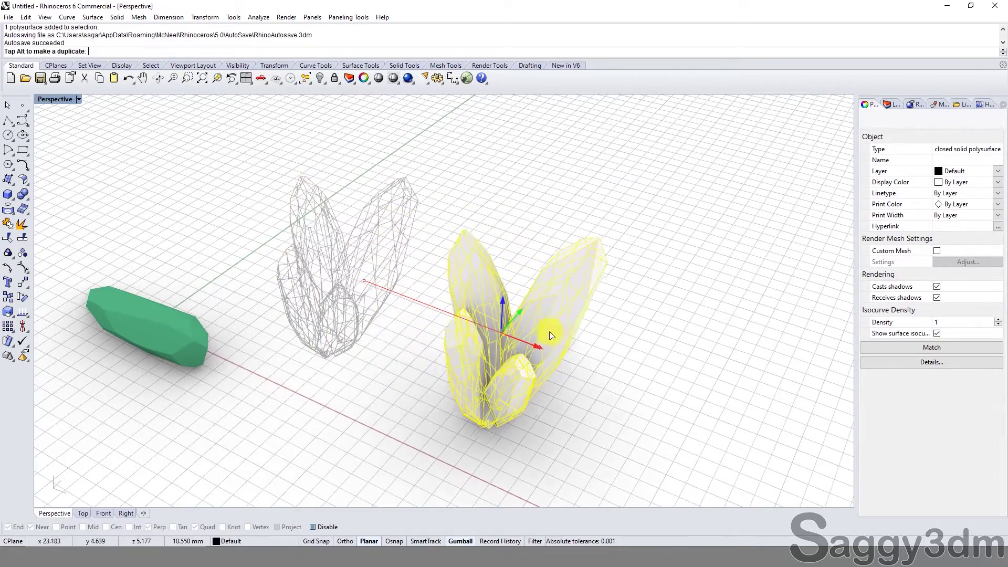
pyautogui.press('Escape')
pyautogui.moveTo(479, 308)
pyautogui.mouseDown(button='right')
pyautogui.moveTo(502, 299)
pyautogui.moveTo(460, 316)
pyautogui.mouseUp(button='right')
pyautogui.scroll(4, 531, 226)
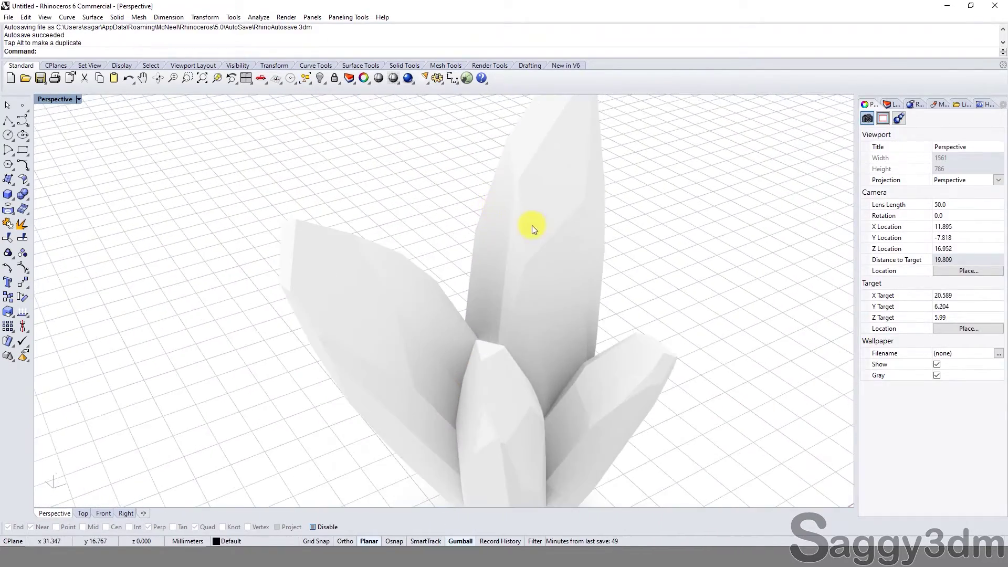
pyautogui.scroll(-3, 531, 225)
pyautogui.scroll(-2, 451, 256)
pyautogui.click(452, 256)
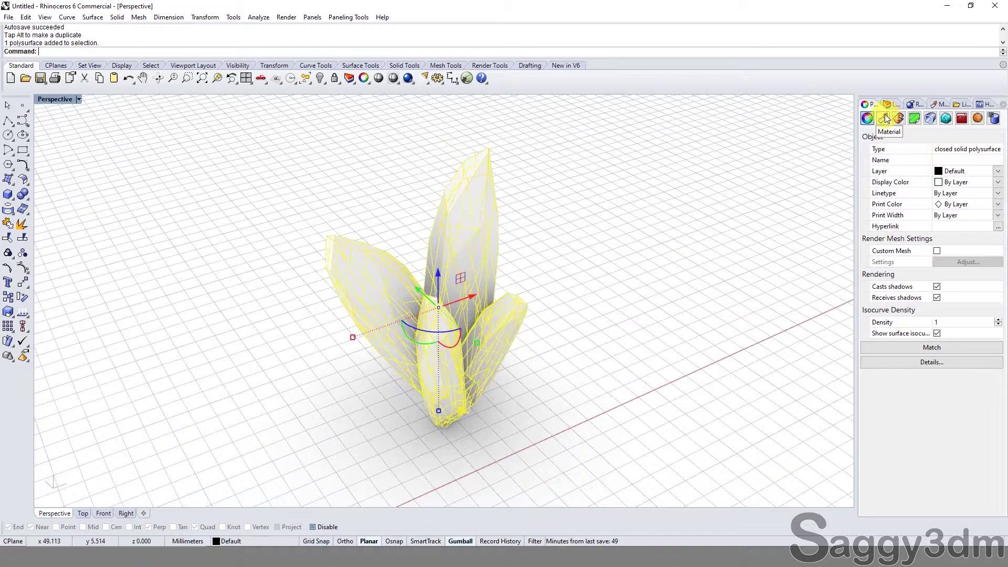
# Step: In the crystal's Material properties, choose Use a new material and make it Glass
pyautogui.click(885, 119)
pyautogui.click(982, 153)
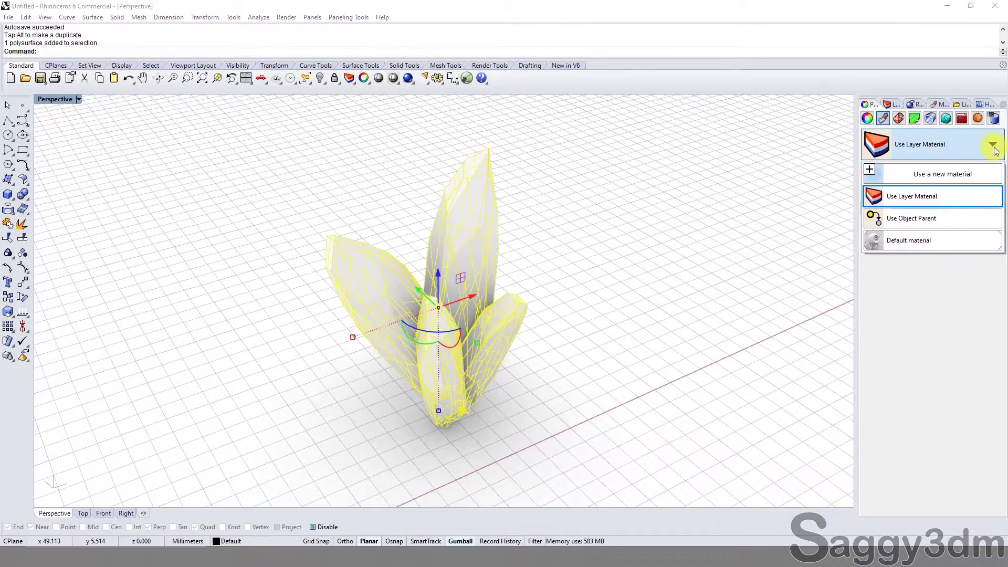
pyautogui.click(914, 143)
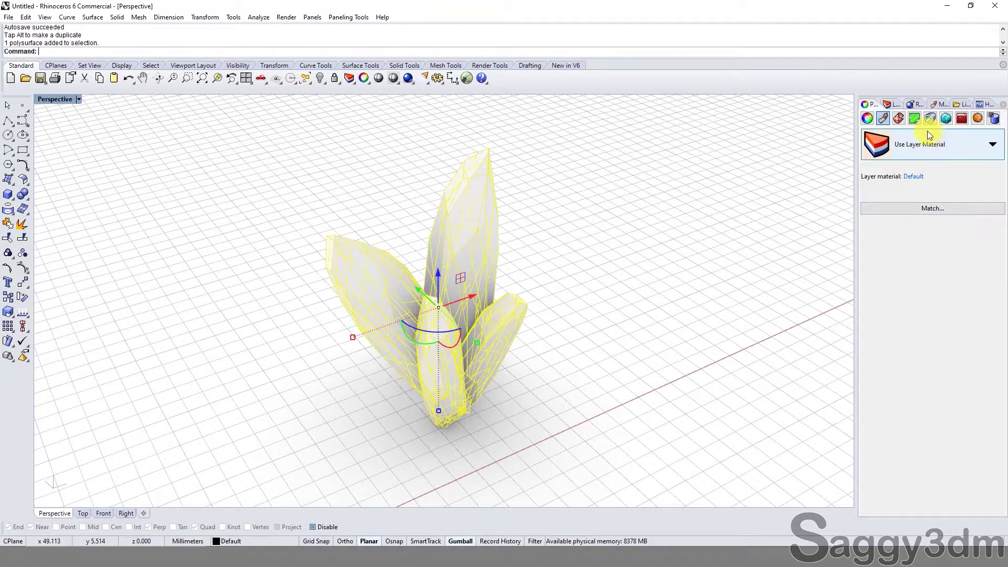
pyautogui.click(982, 144)
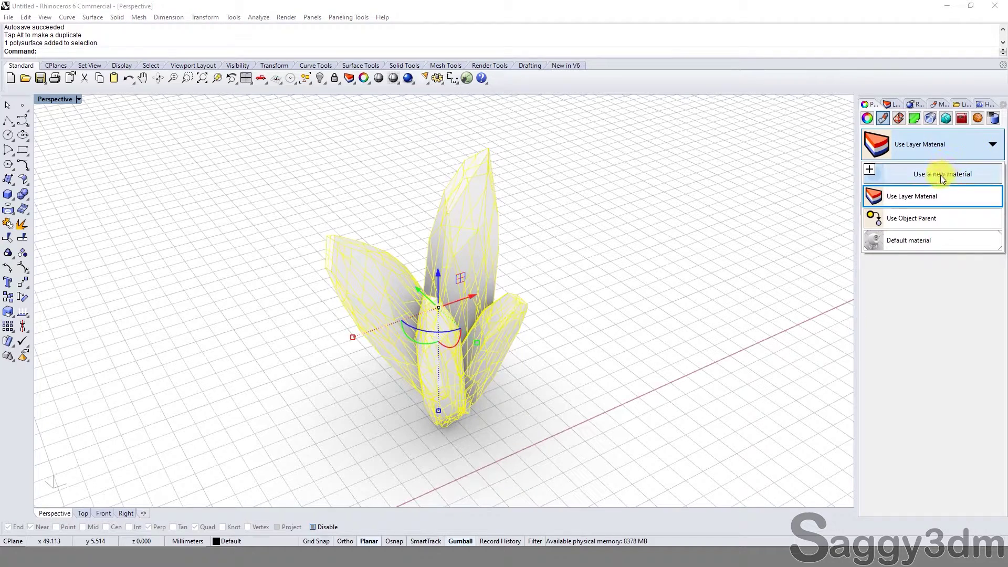
pyautogui.click(940, 174)
pyautogui.click(903, 221)
# Step: Copy the crystal cluster and try the Carnelian Neon, then Aquamarine, gem materials
pyautogui.hotkey('ctrl', 'c')
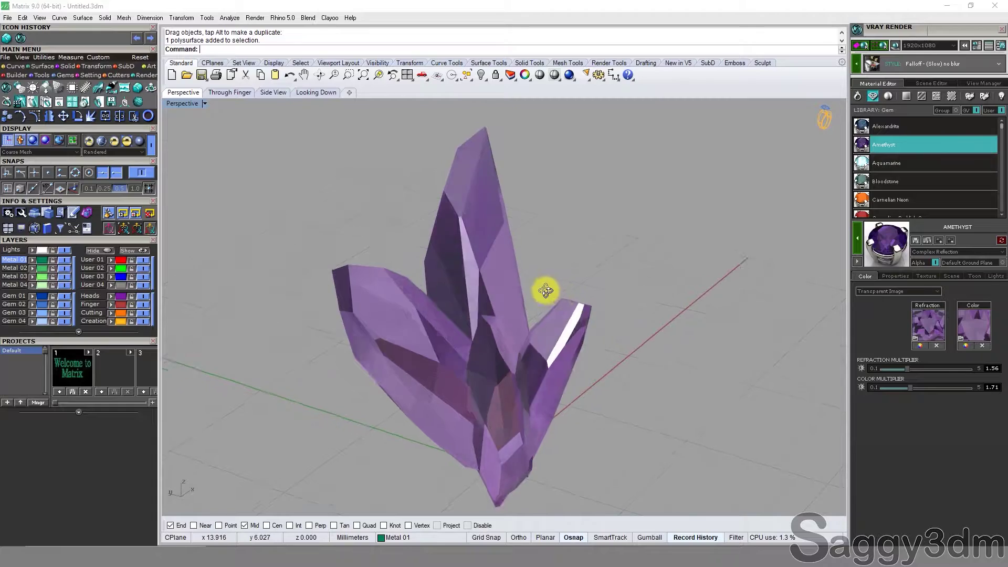
pyautogui.moveTo(433, 265)
pyautogui.mouseDown(button='right')
pyautogui.moveTo(450, 248)
pyautogui.moveTo(527, 279)
pyautogui.moveTo(515, 310)
pyautogui.moveTo(577, 286)
pyautogui.moveTo(416, 304)
pyautogui.moveTo(407, 289)
pyautogui.moveTo(483, 287)
pyautogui.mouseUp(button='right')
pyautogui.click(483, 288)
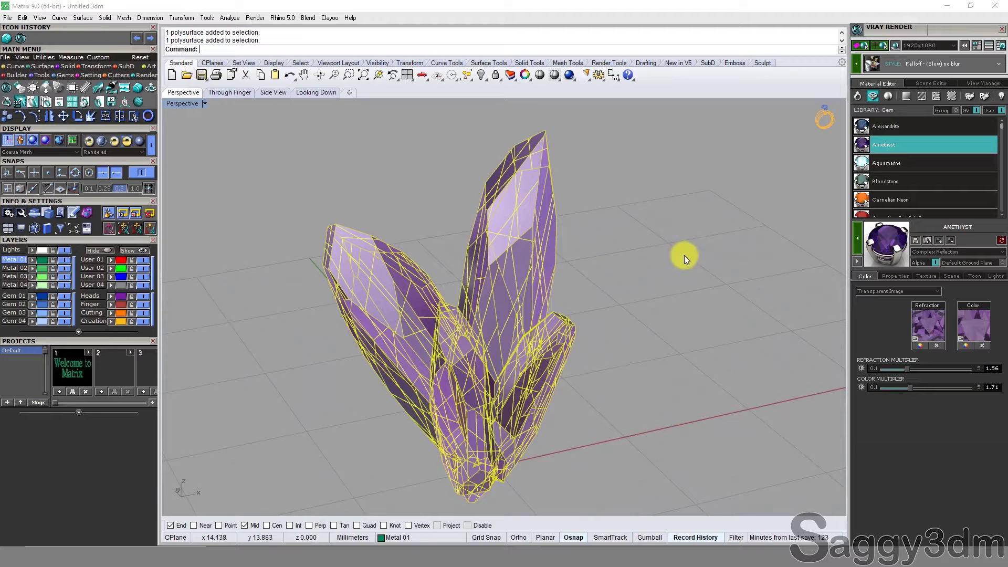
pyautogui.click(895, 199)
pyautogui.moveTo(631, 257)
pyautogui.mouseDown(button='right')
pyautogui.moveTo(521, 267)
pyautogui.moveTo(506, 287)
pyautogui.mouseUp(button='right')
pyautogui.click(506, 288)
pyautogui.click(903, 163)
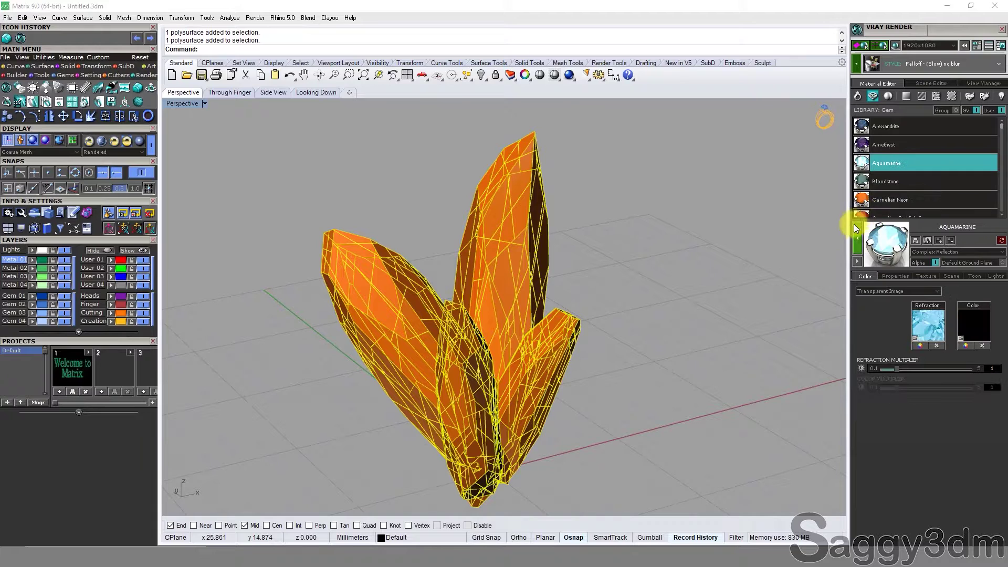
# Step: Apply Chalcedony Blue, then settle on the Citrine Madeira gem material
pyautogui.moveTo(628, 245)
pyautogui.mouseDown(button='right')
pyautogui.moveTo(472, 227)
pyautogui.moveTo(646, 270)
pyautogui.moveTo(569, 294)
pyautogui.moveTo(571, 284)
pyautogui.moveTo(540, 270)
pyautogui.mouseUp(button='right')
pyautogui.scroll(-1, 903, 184)
pyautogui.click(871, 204)
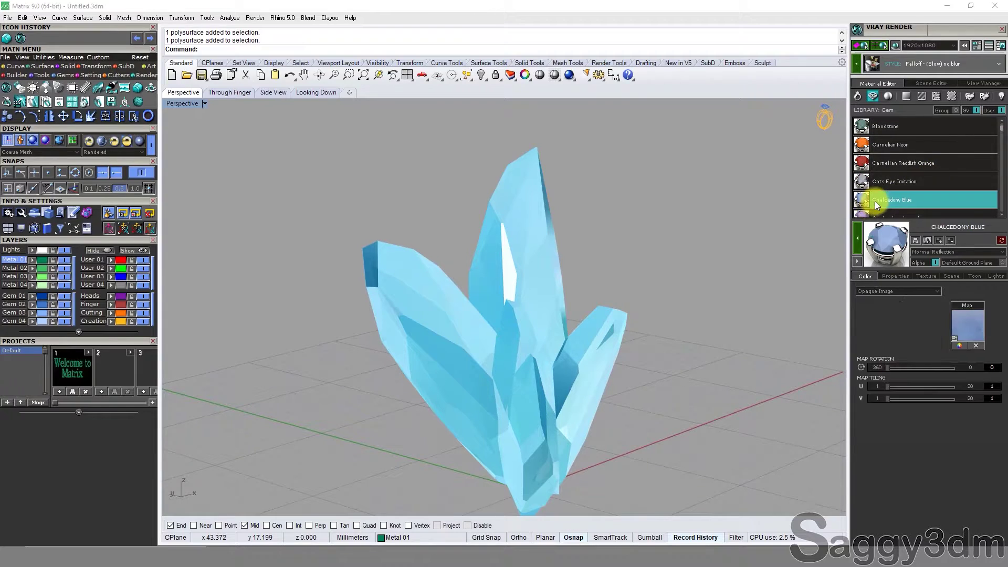
pyautogui.click(855, 245)
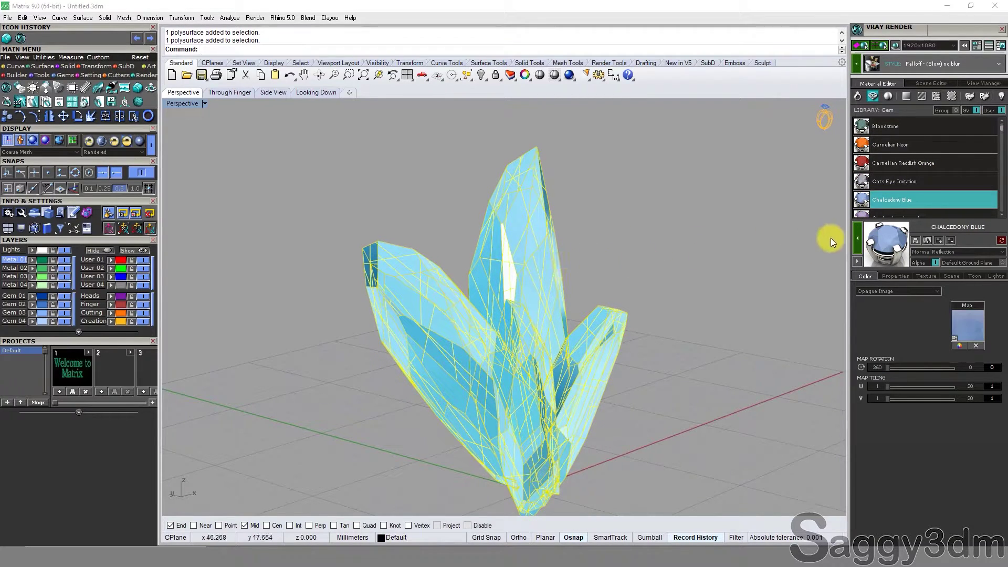
pyautogui.click(626, 213)
pyautogui.click(533, 265)
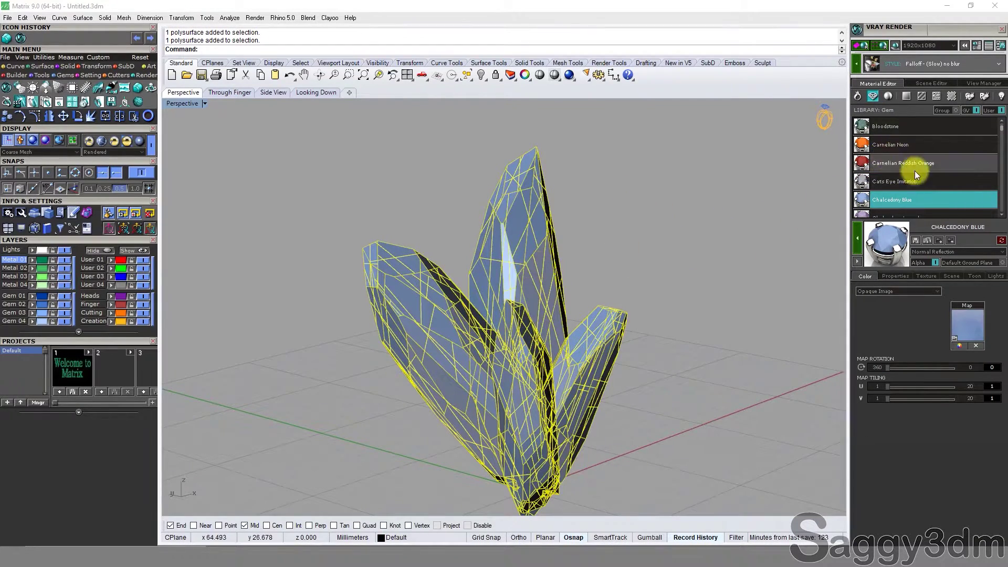
pyautogui.scroll(-3, 918, 181)
pyautogui.click(923, 195)
pyautogui.click(855, 246)
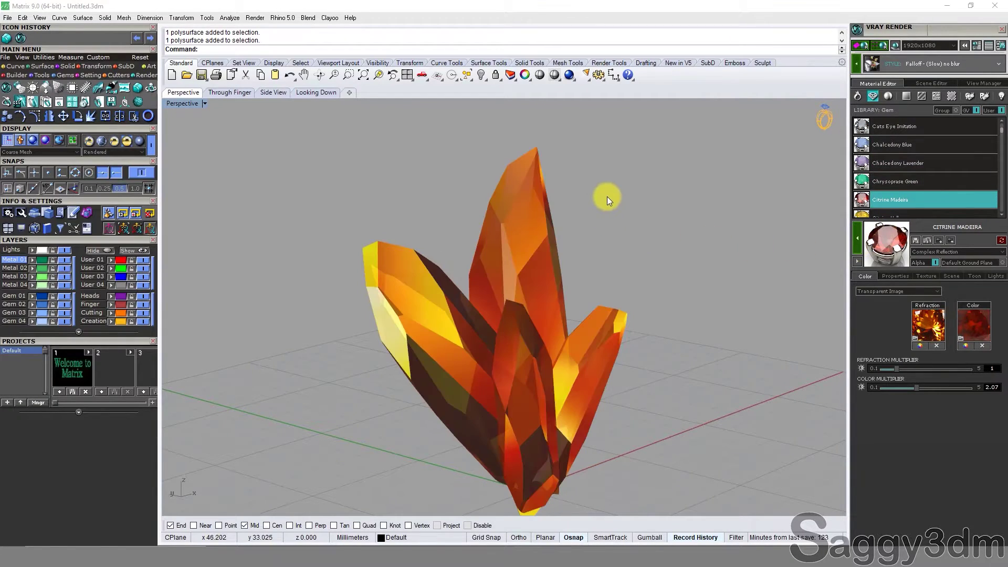
# Step: Orbit the view around the orange Citrine Madeira crystal
pyautogui.moveTo(613, 213); pyautogui.dragTo(565, 247, button='right')
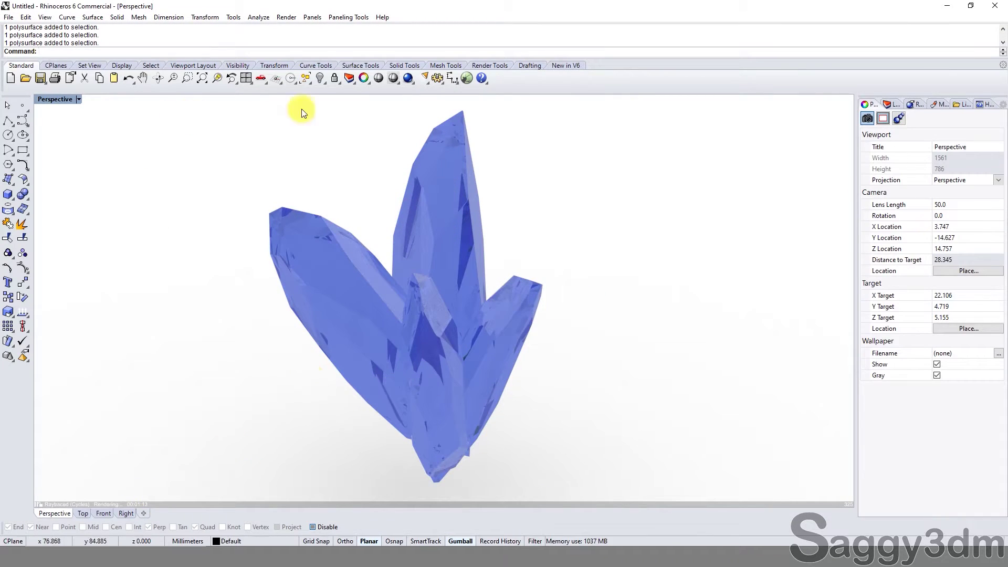
# Step: Open the CrystalMaker definition in Grasshopper and pan to the Populate Geometry components
pyautogui.click(465, 79)
pyautogui.scroll(-5, 139, 273)
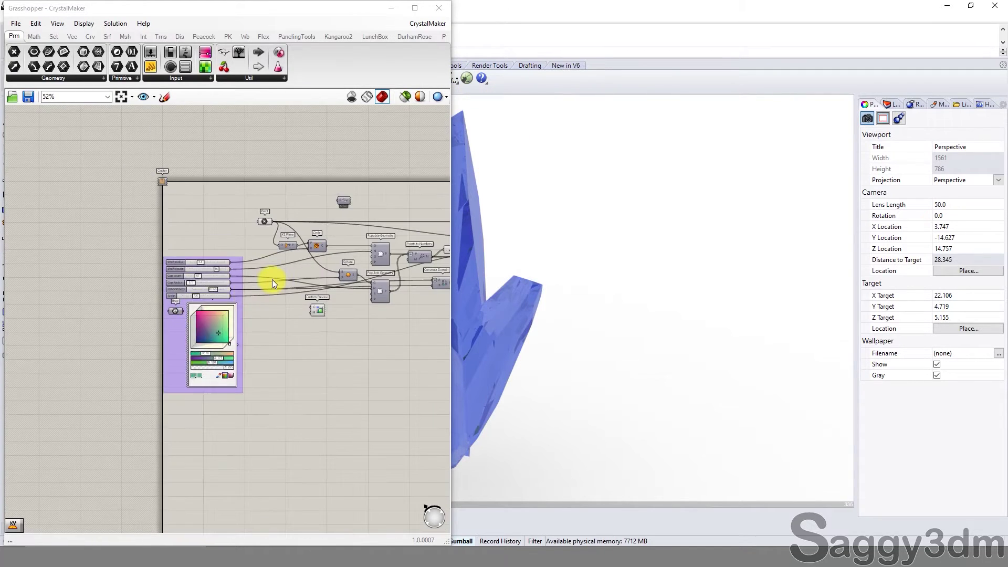
pyautogui.scroll(3, 272, 279)
pyautogui.scroll(3, 206, 248)
pyautogui.click(134, 399)
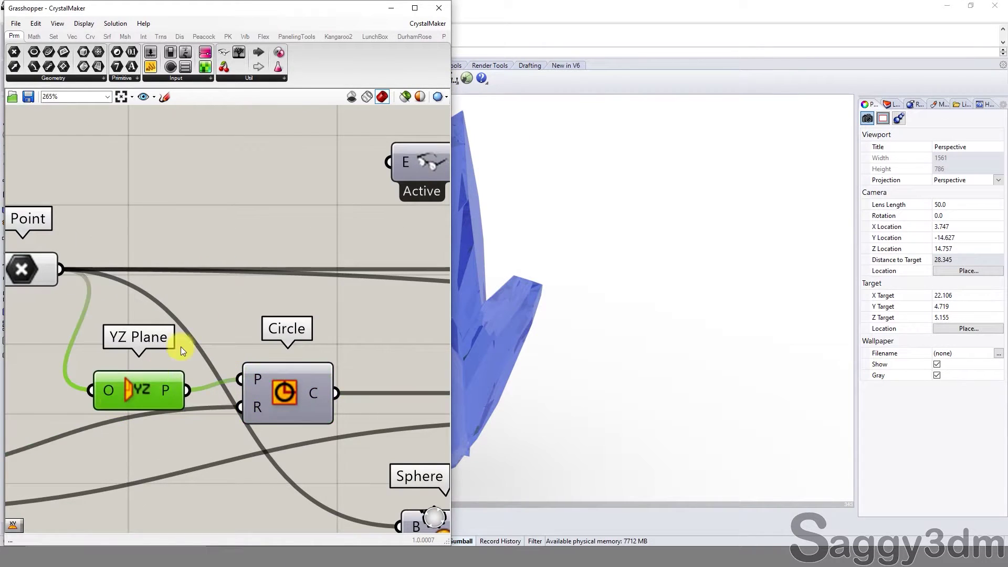
pyautogui.scroll(-2, 326, 300)
pyautogui.moveTo(341, 304); pyautogui.dragTo(231, 269, button='right')
pyautogui.moveTo(266, 434); pyautogui.dragTo(273, 287, button='right')
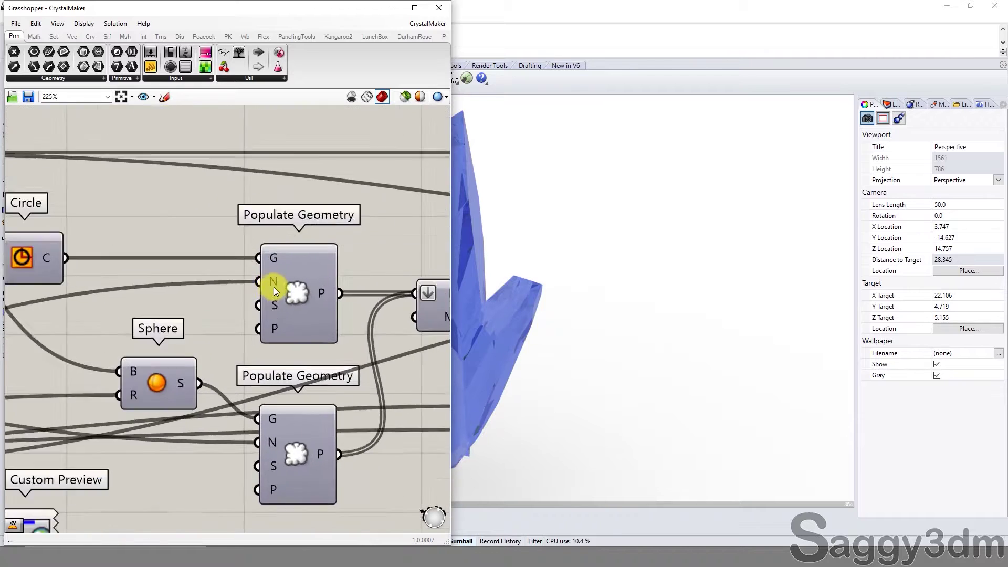
# Step: Select the lower Populate Geometry component and orbit Rhino to see its scattered points
pyautogui.click(273, 286)
pyautogui.scroll(2, 184, 319)
pyautogui.scroll(-2, 207, 405)
pyautogui.click(211, 394)
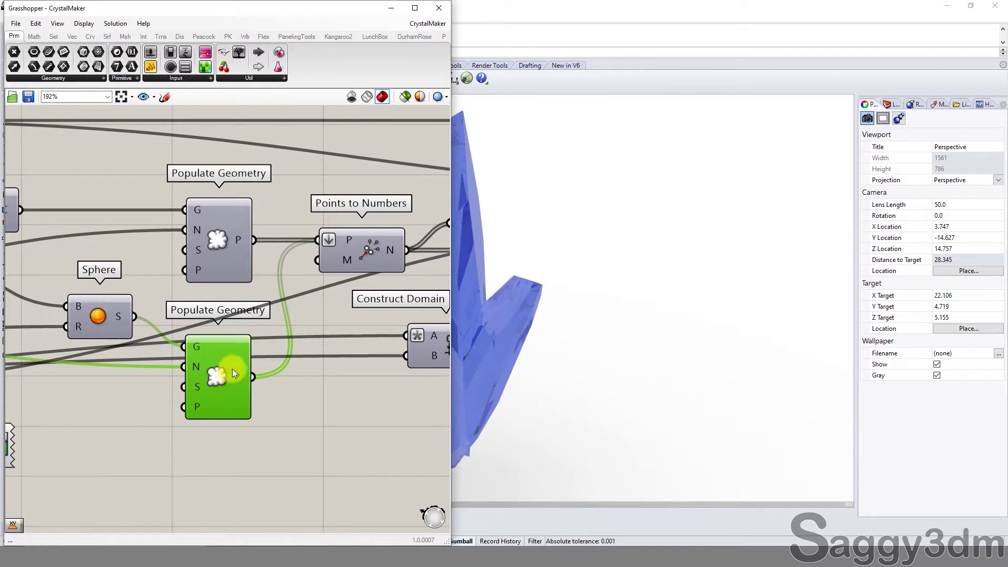
pyautogui.scroll(-3, 544, 308)
pyautogui.moveTo(710, 303); pyautogui.dragTo(565, 313, button='right')
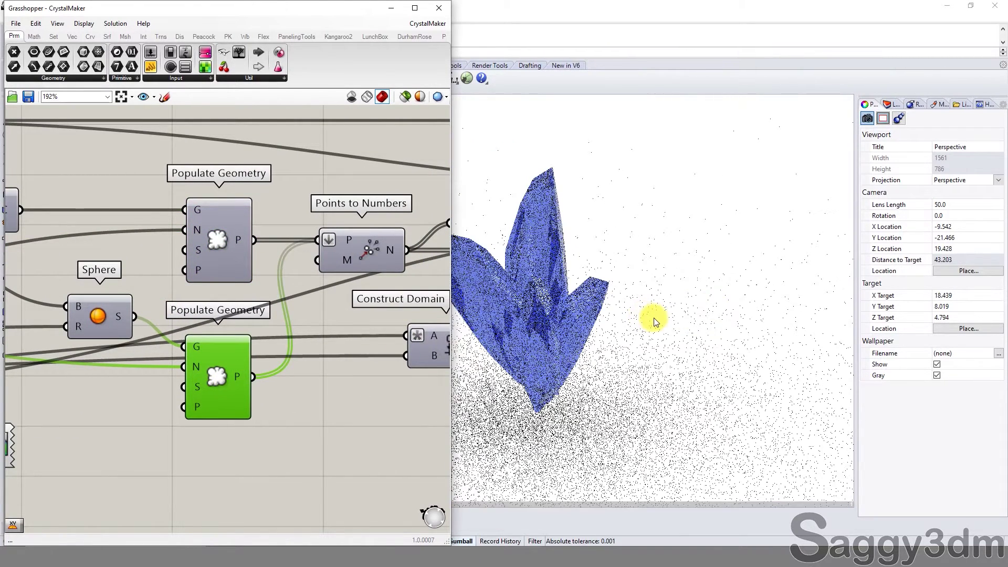
pyautogui.scroll(3, 656, 247)
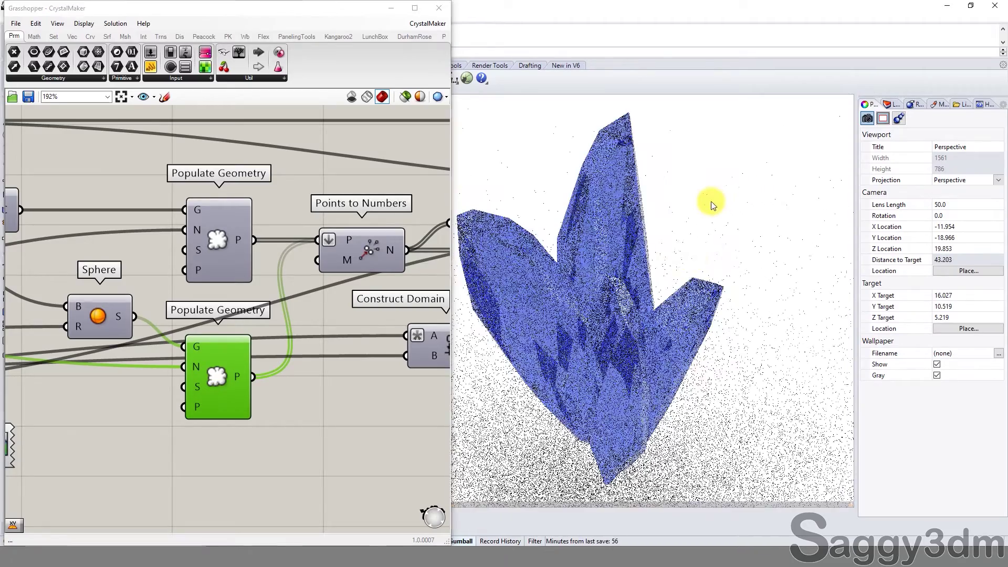
pyautogui.moveTo(709, 197)
pyautogui.mouseDown(button='right')
pyautogui.moveTo(675, 267)
pyautogui.moveTo(712, 267)
pyautogui.mouseUp(button='right')
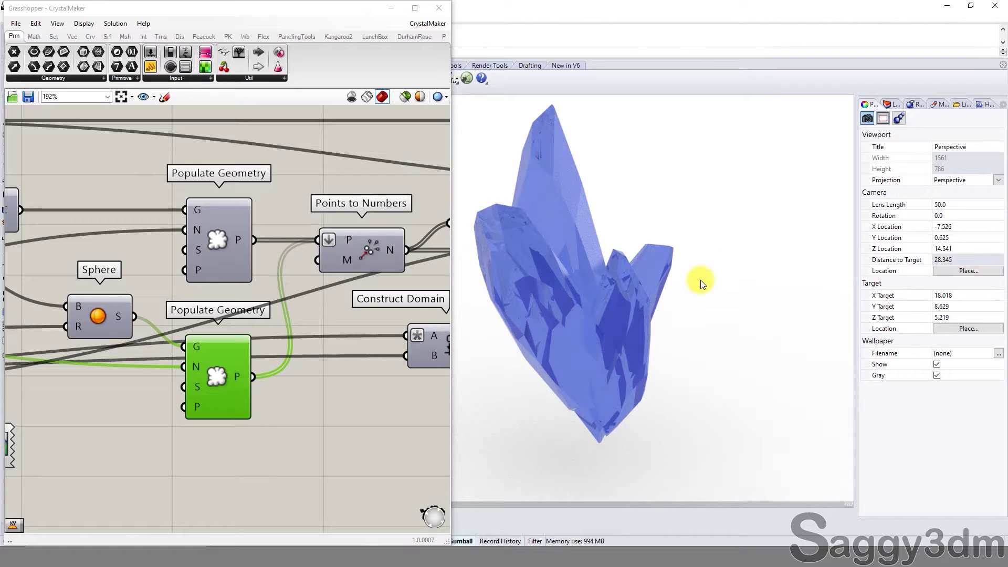
pyautogui.moveTo(700, 279)
pyautogui.mouseDown(button='right')
pyautogui.moveTo(592, 323)
pyautogui.moveTo(695, 303)
pyautogui.moveTo(681, 306)
pyautogui.mouseUp(button='right')
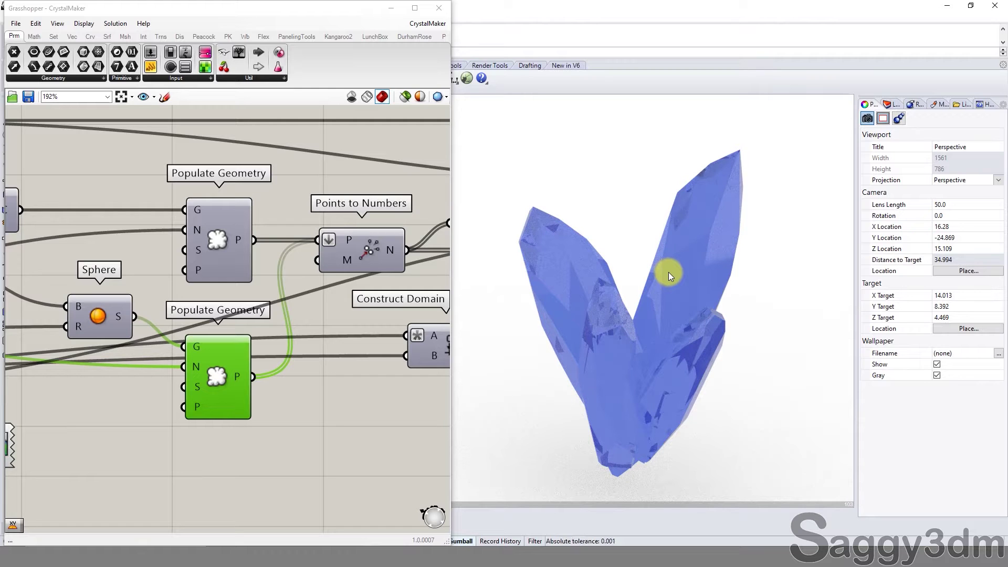
pyautogui.scroll(-3, 356, 287)
pyautogui.moveTo(163, 325); pyautogui.dragTo(317, 329, button='right')
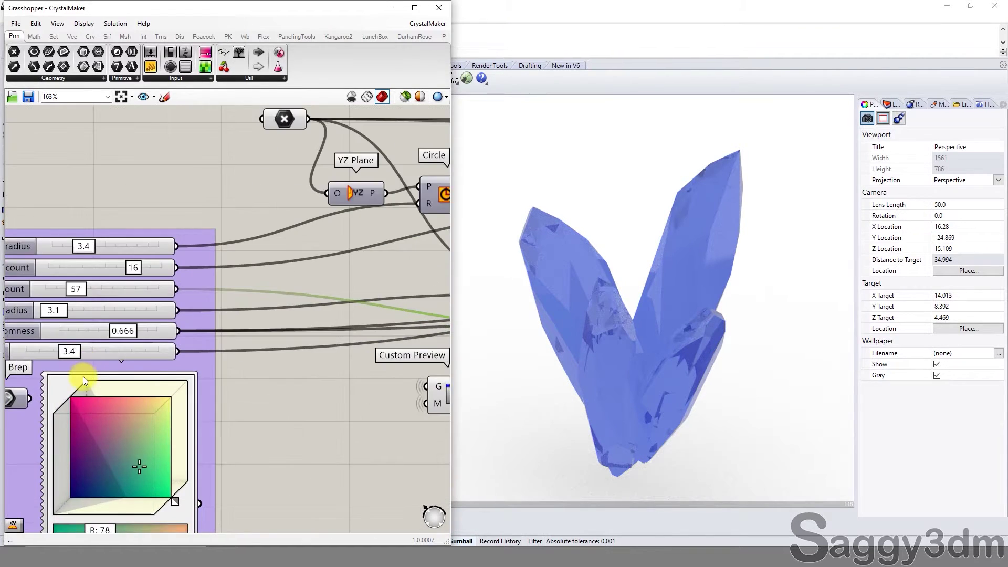
pyautogui.scroll(2, 83, 376)
pyautogui.scroll(-2, 146, 291)
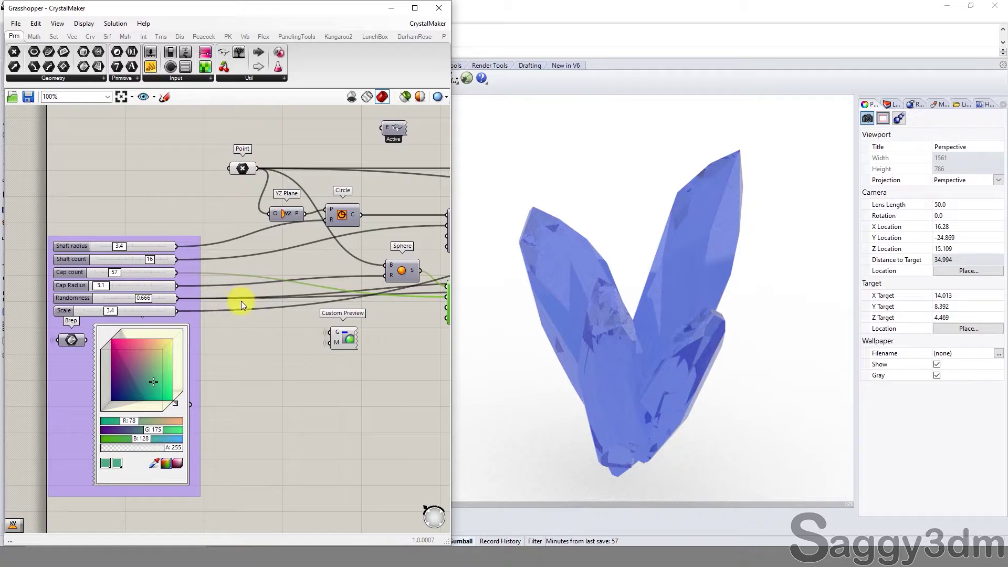
pyautogui.scroll(-2, 241, 300)
pyautogui.scroll(-3, 618, 345)
pyautogui.scroll(-1, 140, 349)
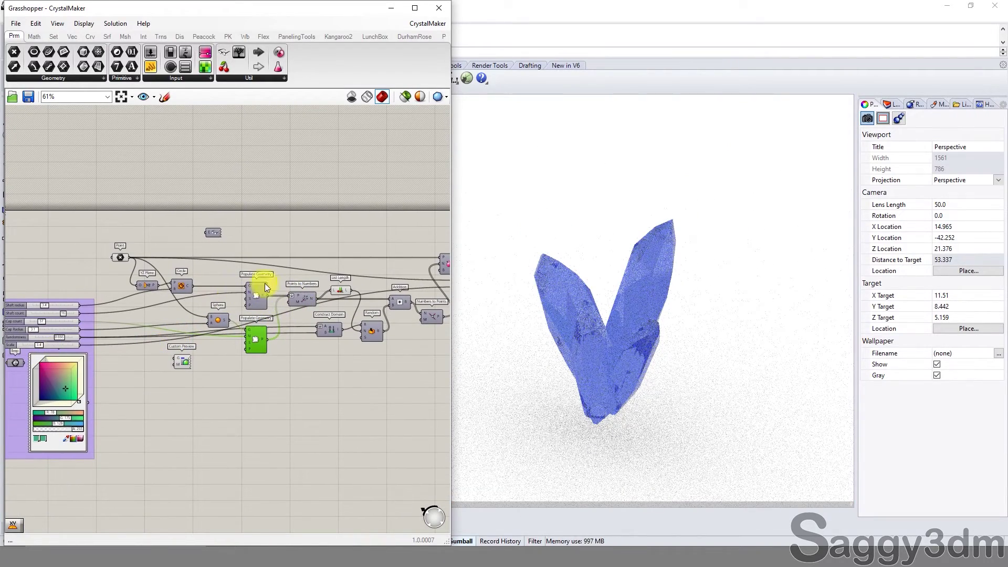
pyautogui.moveTo(265, 282); pyautogui.dragTo(288, 302, button='right')
pyautogui.scroll(3, 121, 320)
pyautogui.scroll(2, 122, 321)
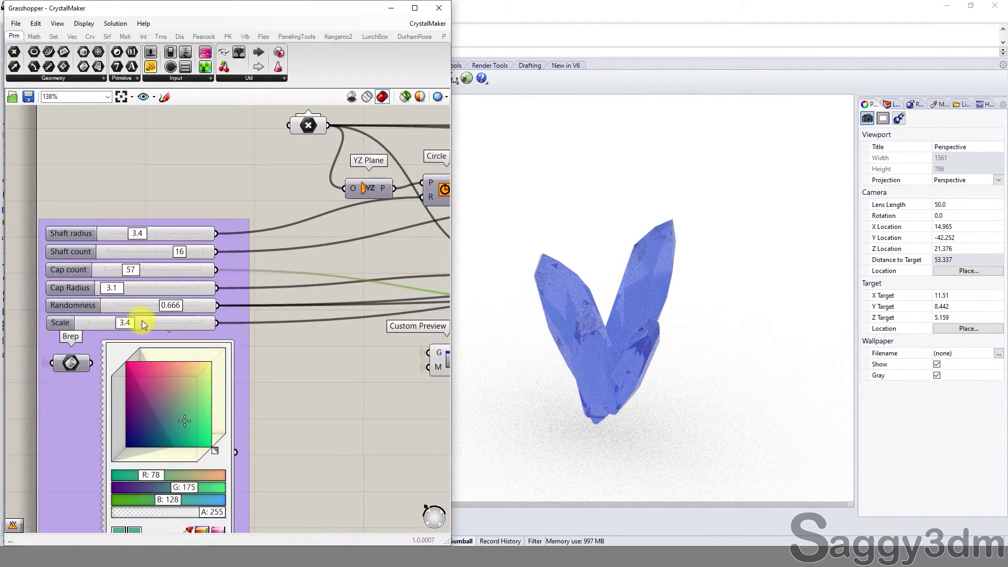
pyautogui.moveTo(142, 320); pyautogui.dragTo(270, 236, button='right')
pyautogui.scroll(1, 288, 251)
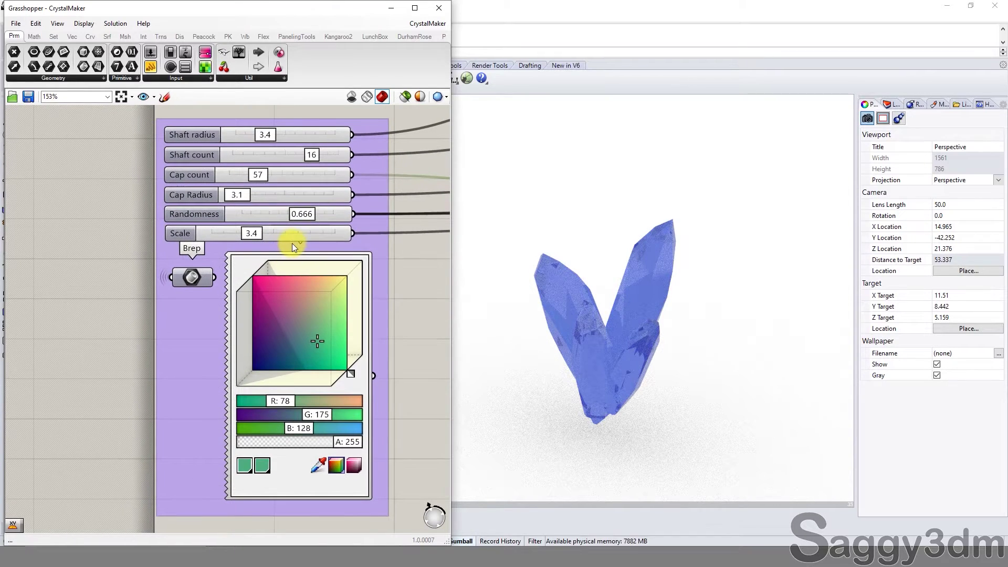
pyautogui.scroll(1, 291, 244)
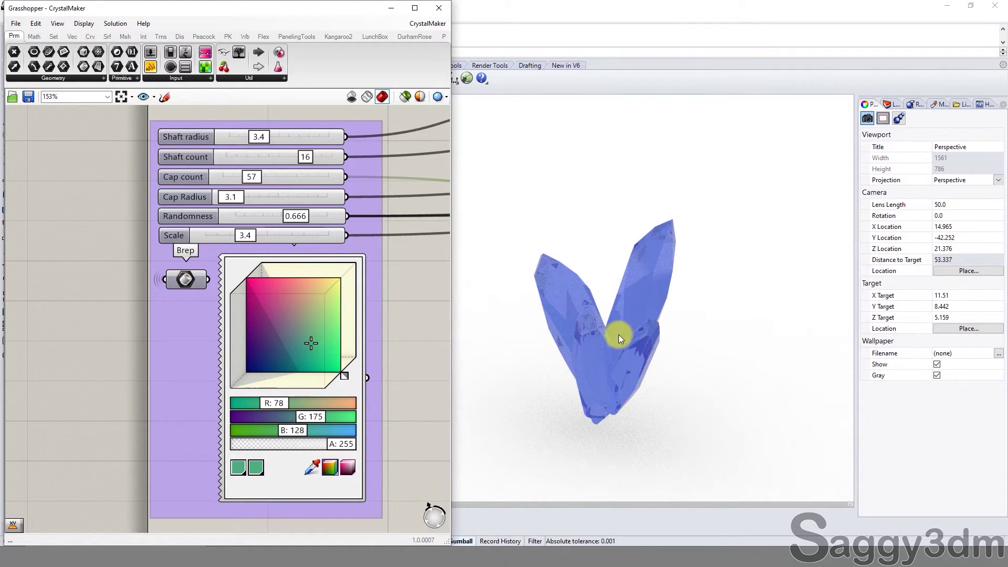
pyautogui.scroll(3, 614, 304)
pyautogui.moveTo(586, 307)
pyautogui.mouseDown(button='right')
pyautogui.moveTo(634, 326)
pyautogui.moveTo(699, 331)
pyautogui.moveTo(713, 288)
pyautogui.mouseUp(button='right')
pyautogui.scroll(2, 691, 288)
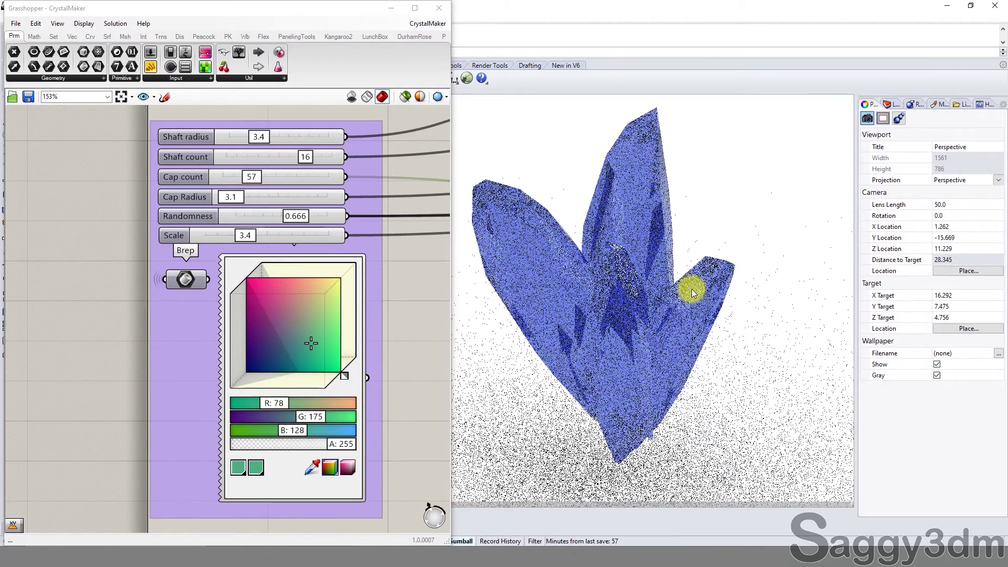